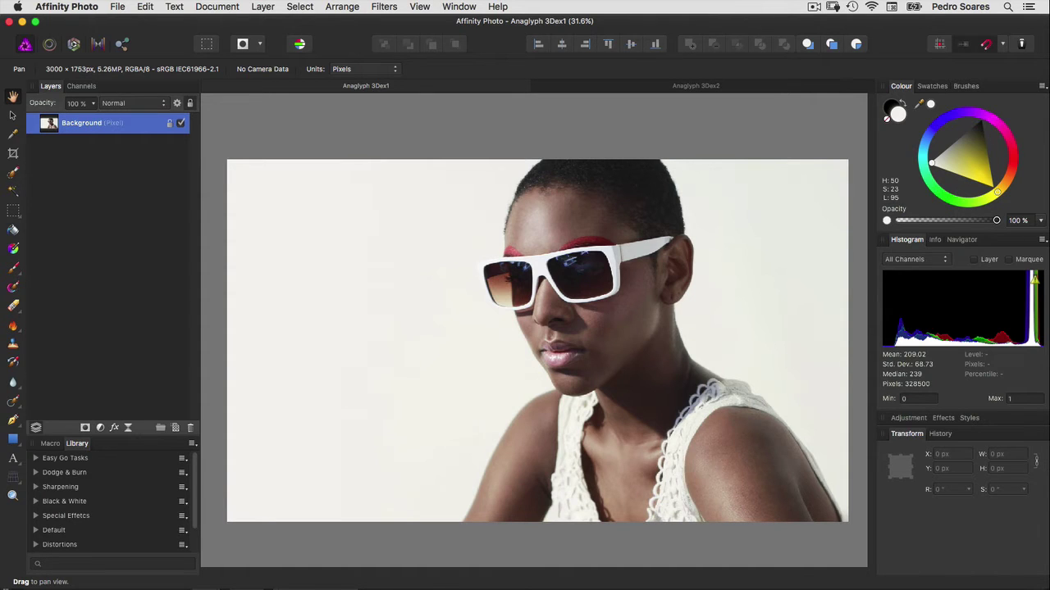
Step: Duplicate the Background layer, rename the copy 'Anaglyph 3D', and show its red, green and blue channels
left_click(59, 545)
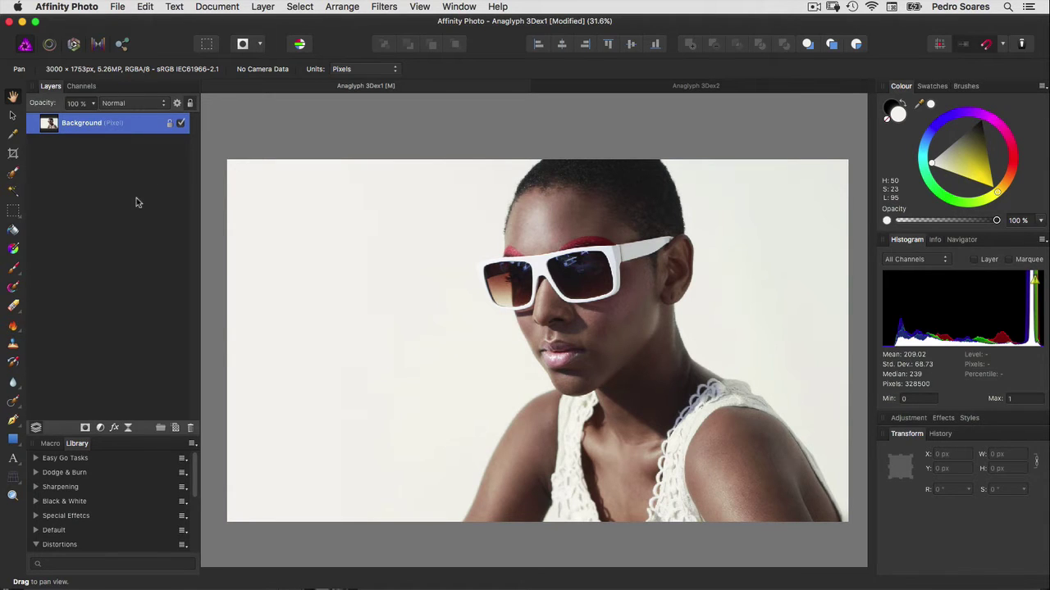
left_click(262, 7)
left_click(275, 183)
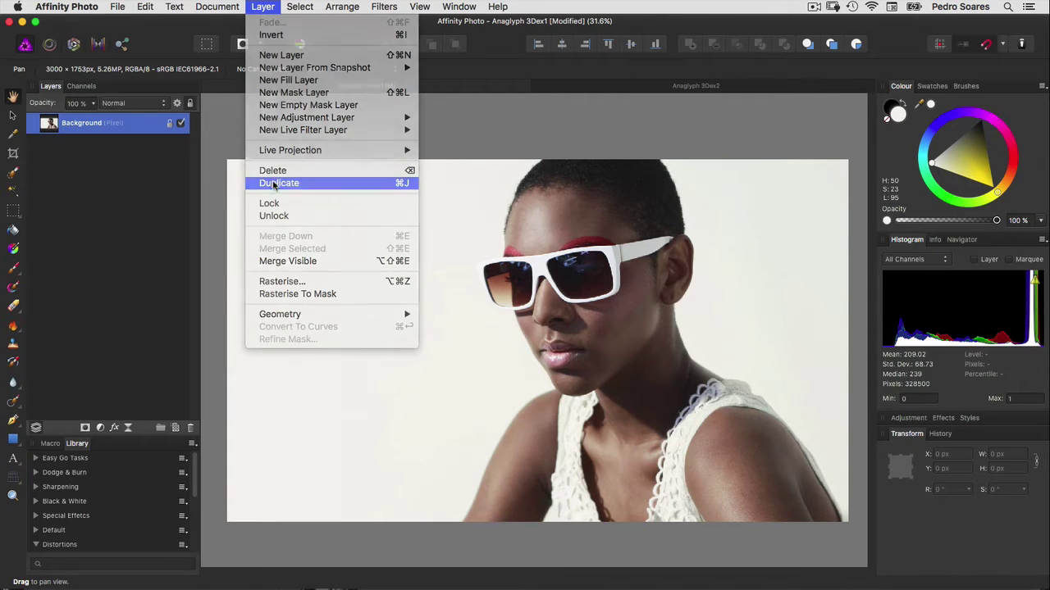
double_click(86, 124)
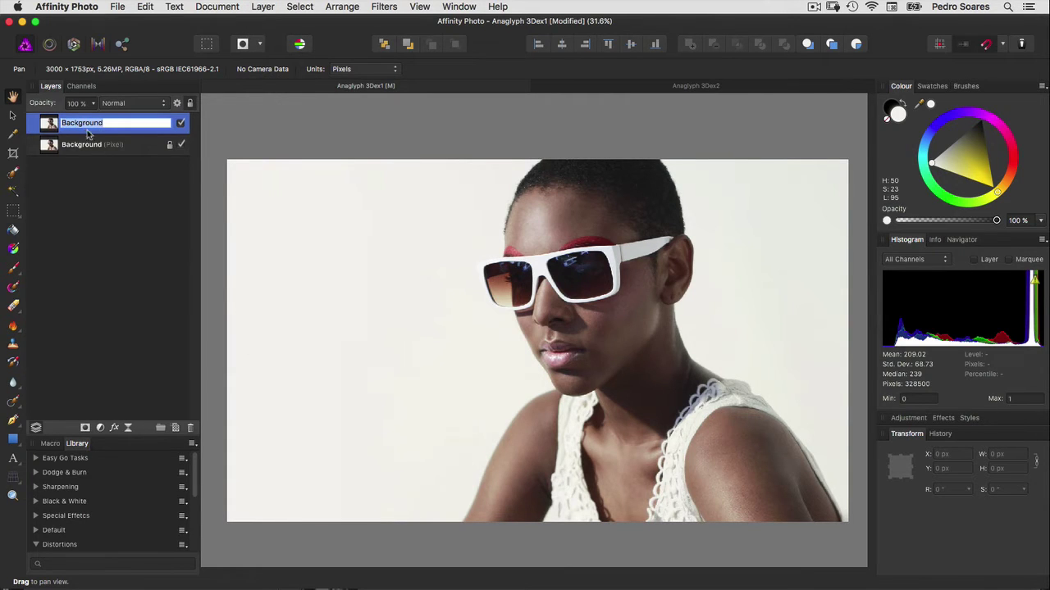
type("Ana")
type("gly")
type("ph")
type(" 3D")
key("Return")
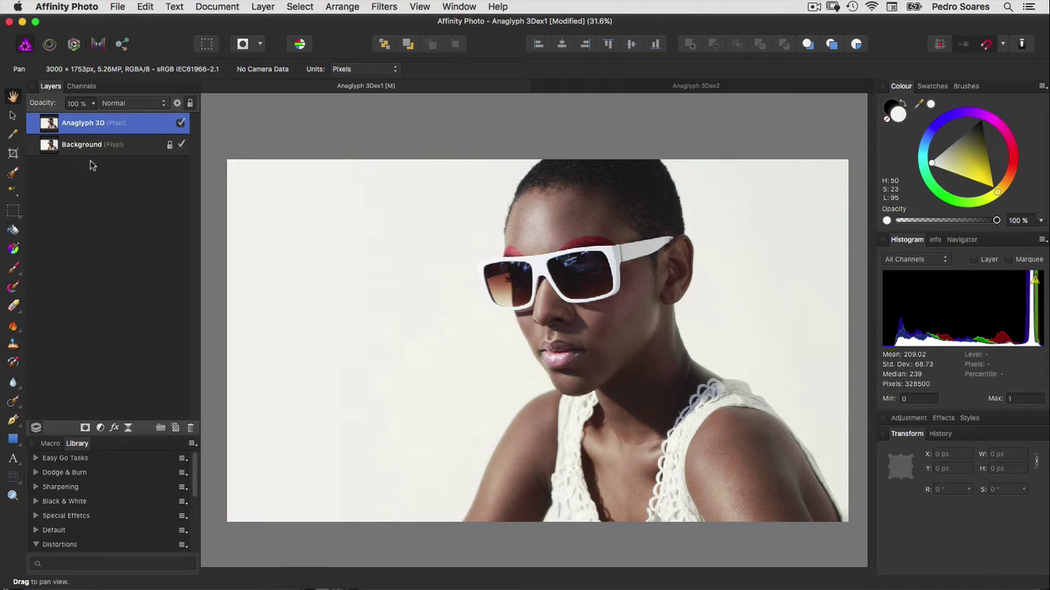
left_click(82, 87)
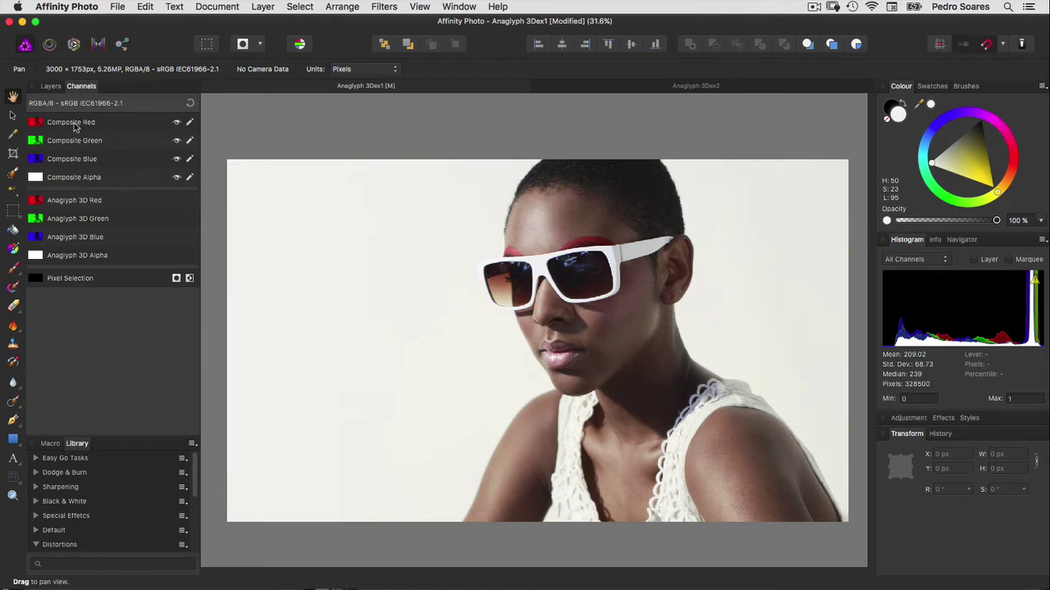
Step: Shear only the Composite Red channel so it shifts slightly left
left_click(74, 125, "alt")
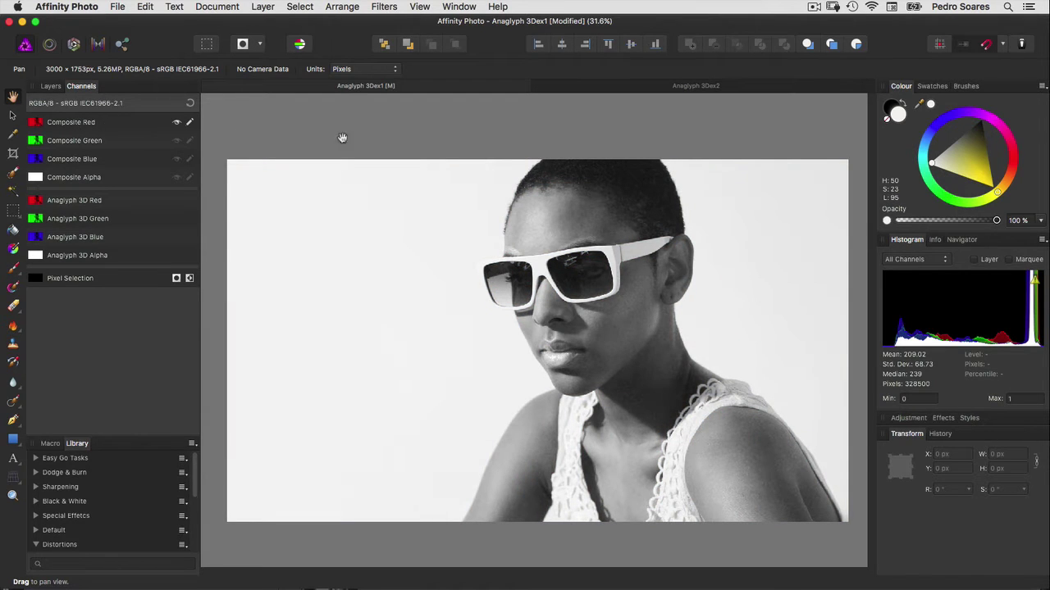
left_click(385, 8)
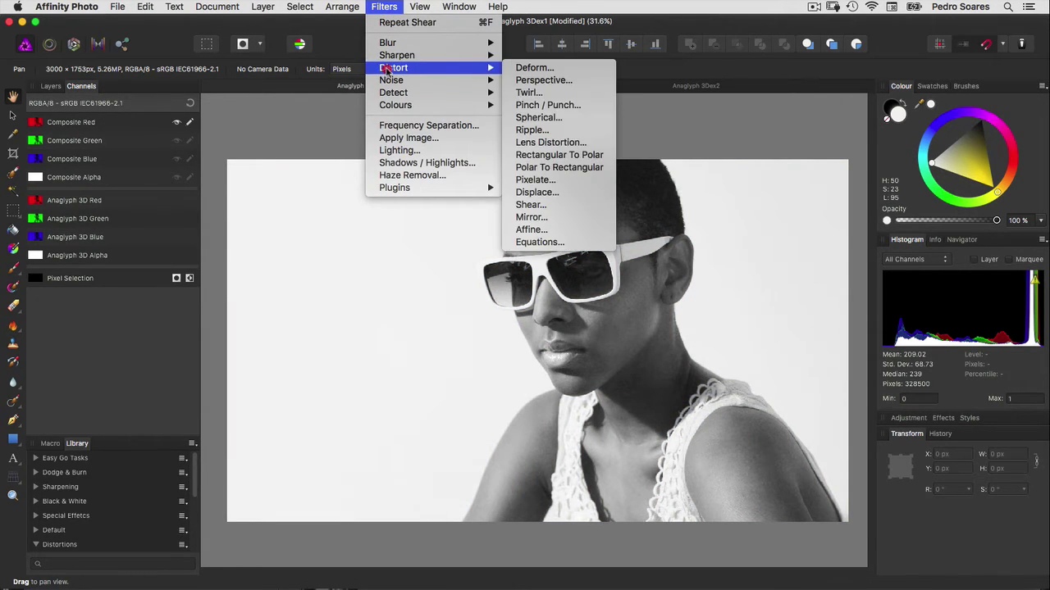
mouse_move(393, 67)
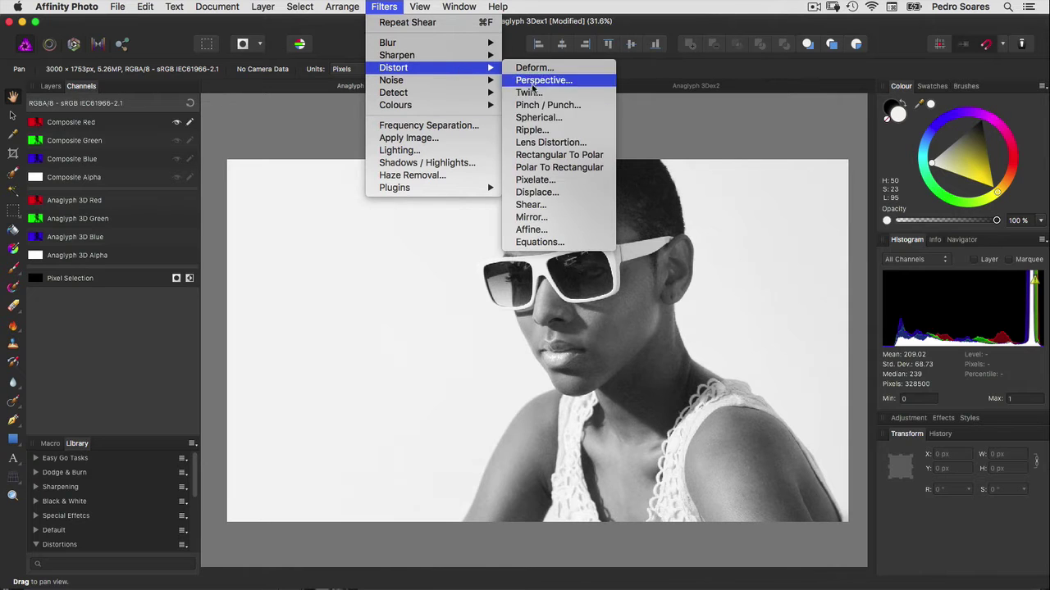
left_click(531, 205)
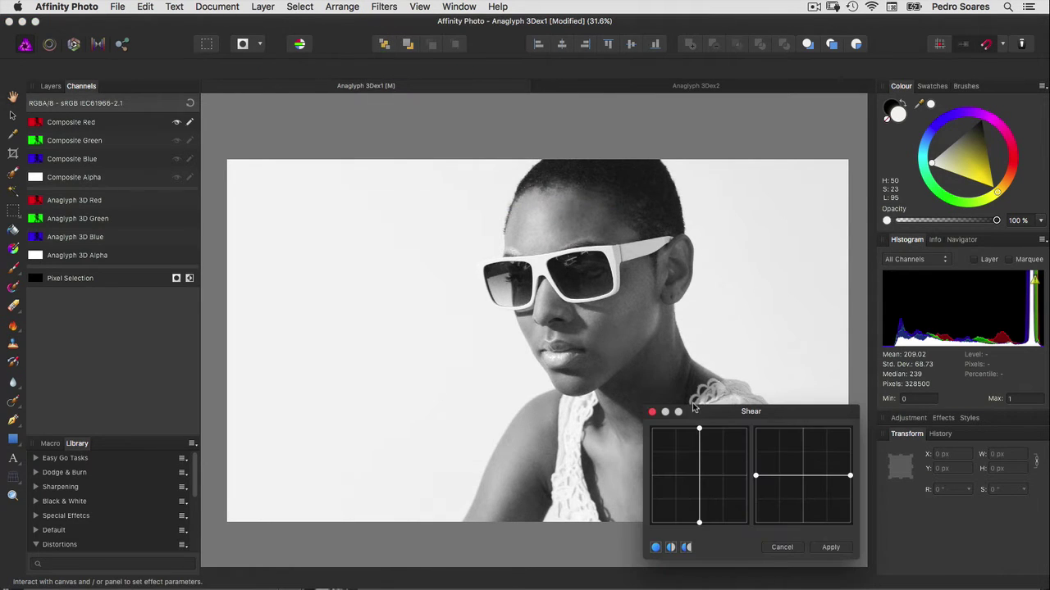
mouse_move(690, 406)
left_mouse_down()
mouse_move(375, 271)
mouse_move(314, 189)
left_mouse_up()
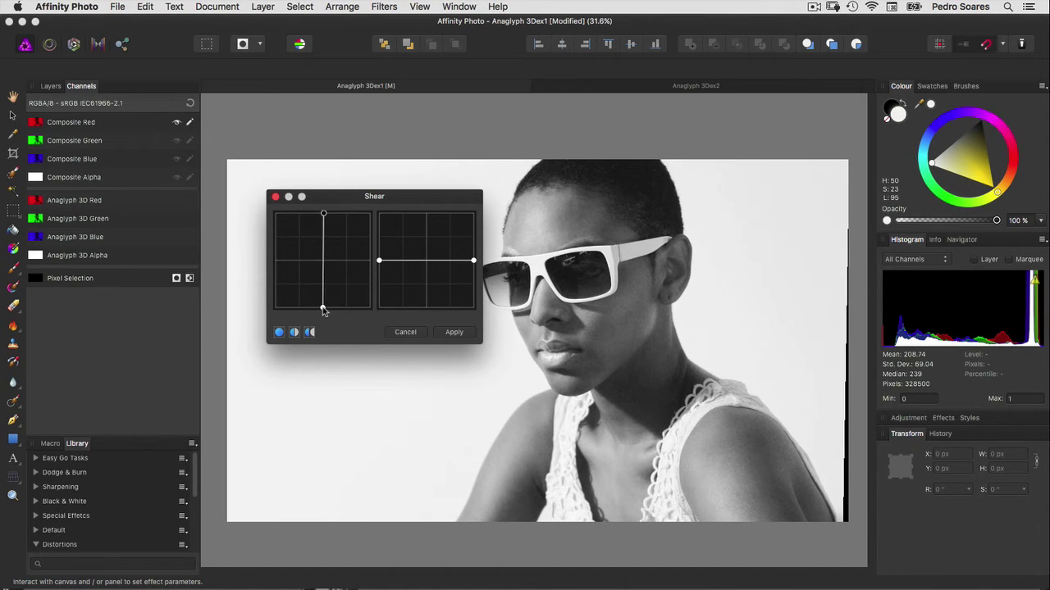
left_click(323, 308)
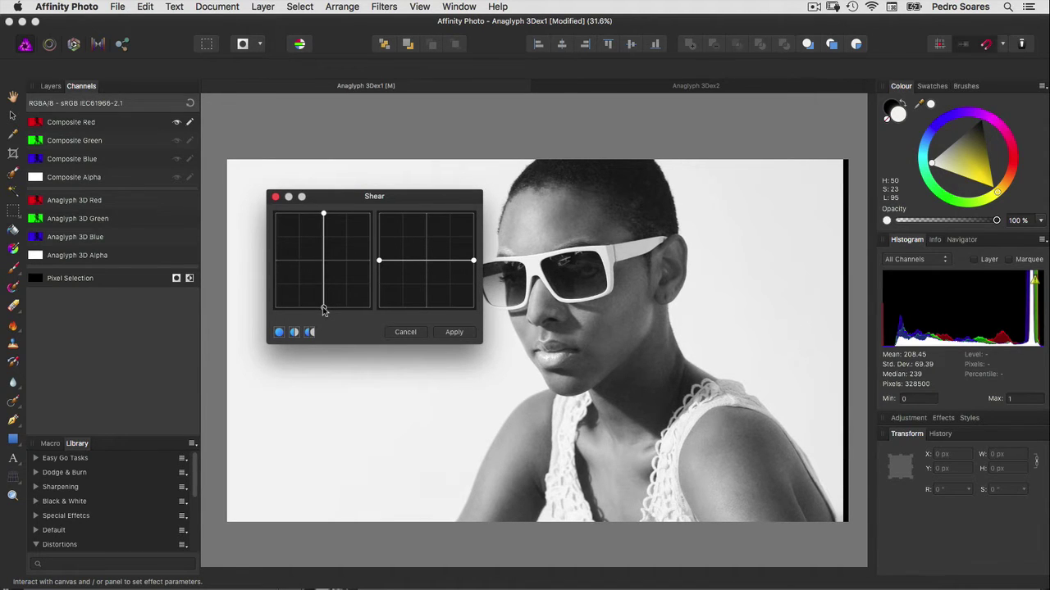
left_click(463, 333)
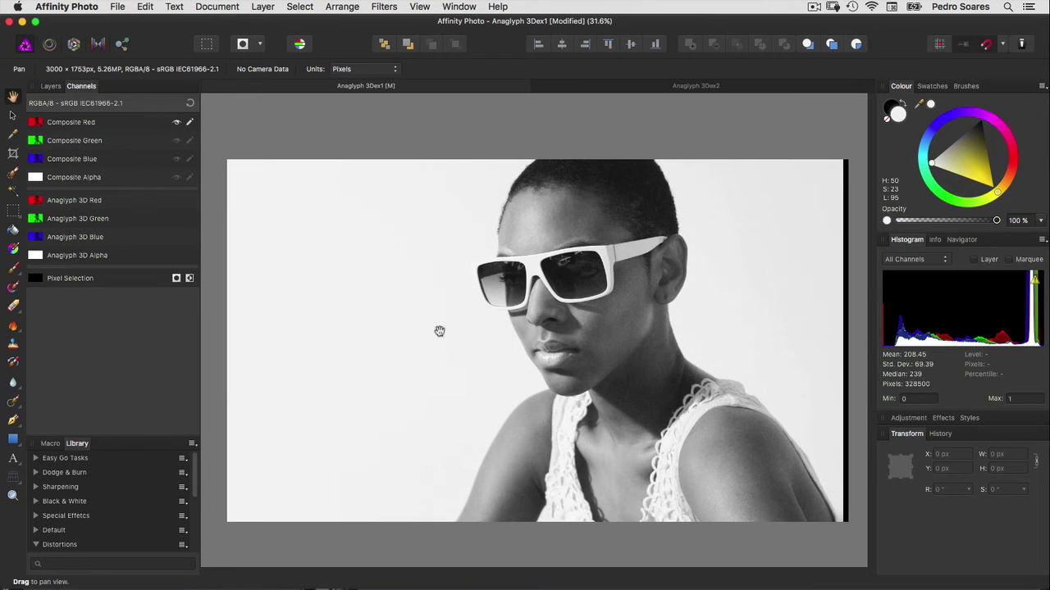
left_click(120, 144)
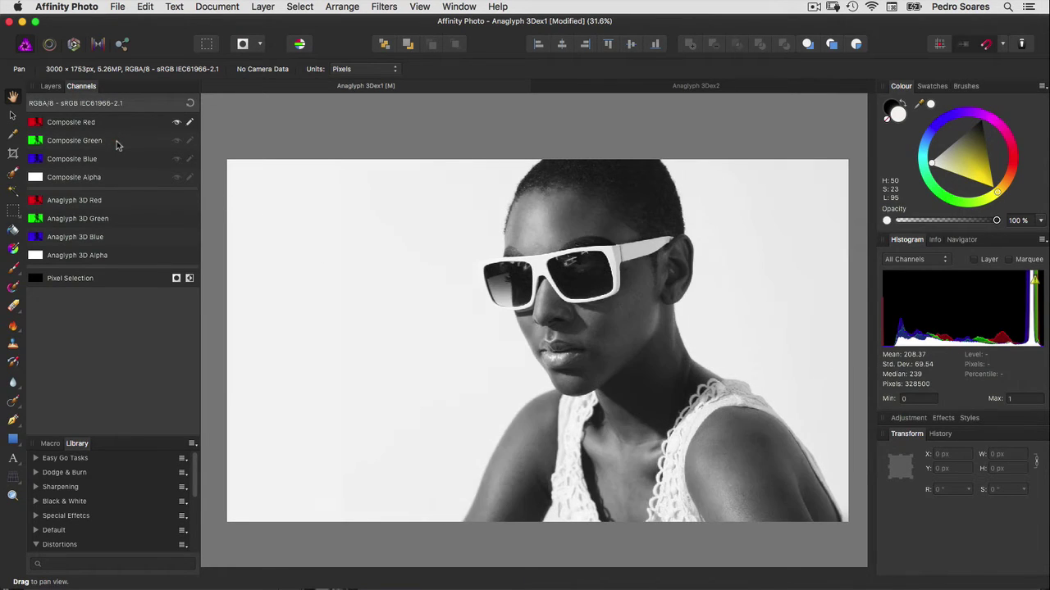
Step: Shear the Composite Green channel slightly right, leaving a dark strip on the left edge
left_click(385, 7)
mouse_move(394, 67)
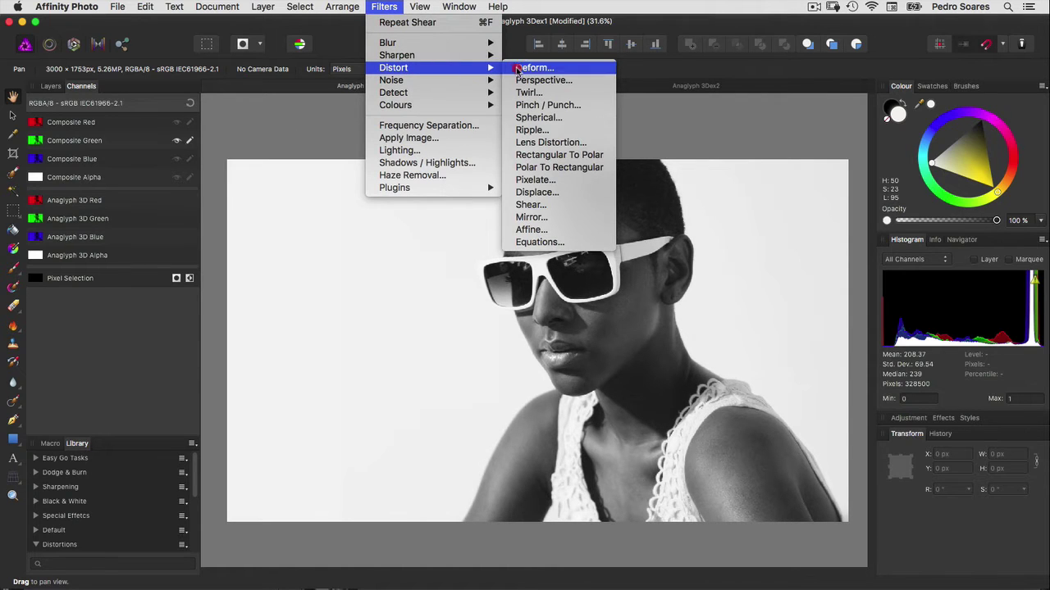
left_click(528, 206)
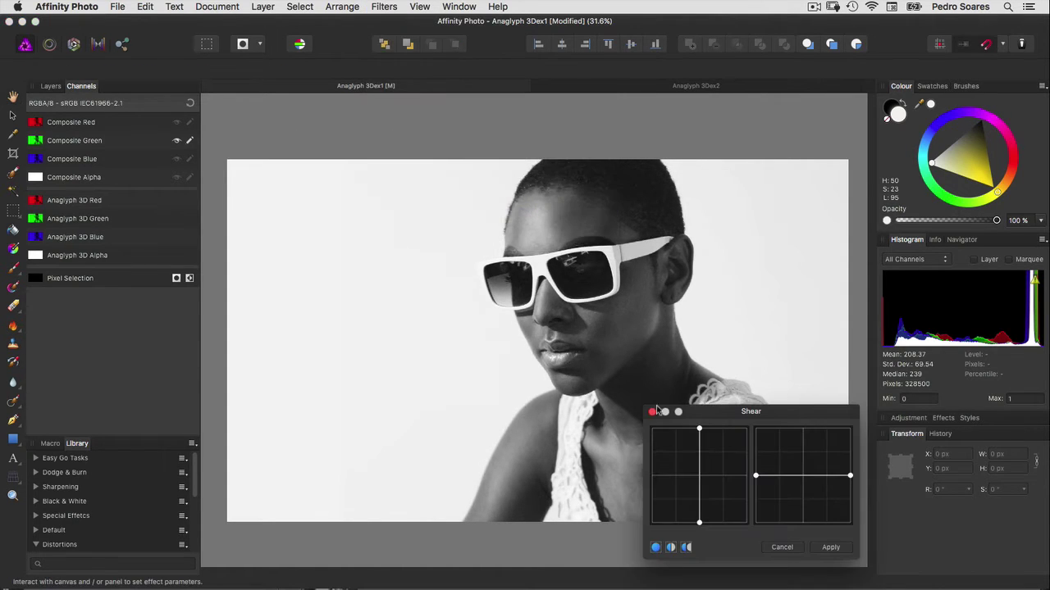
mouse_move(693, 407)
left_mouse_down()
mouse_move(572, 390)
mouse_move(334, 223)
left_mouse_up()
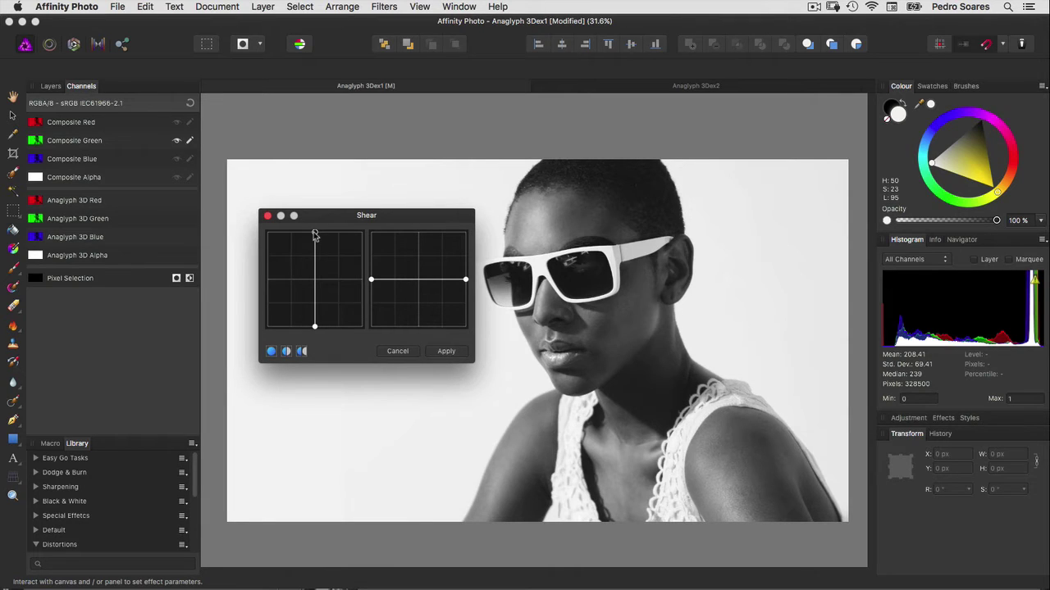
left_click_drag(314, 236, 314, 236)
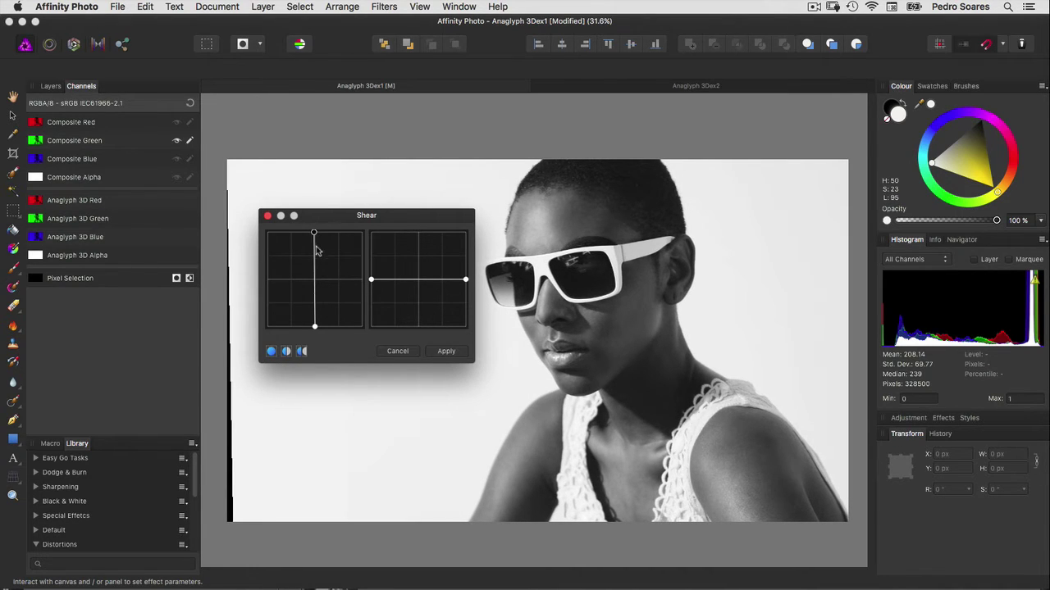
left_click(315, 327)
left_click_drag(315, 327, 315, 327)
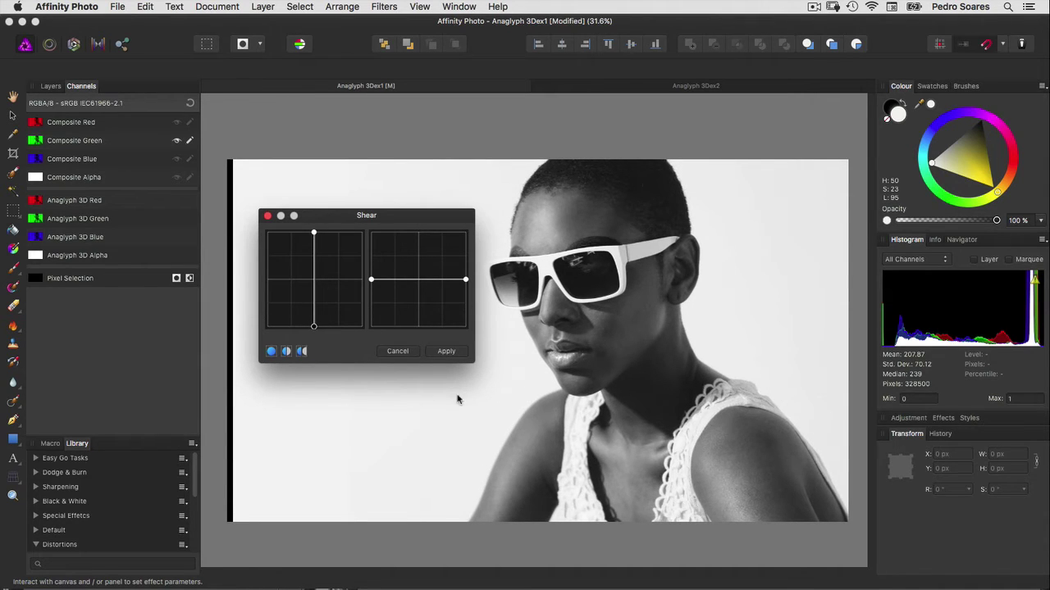
left_click(446, 351)
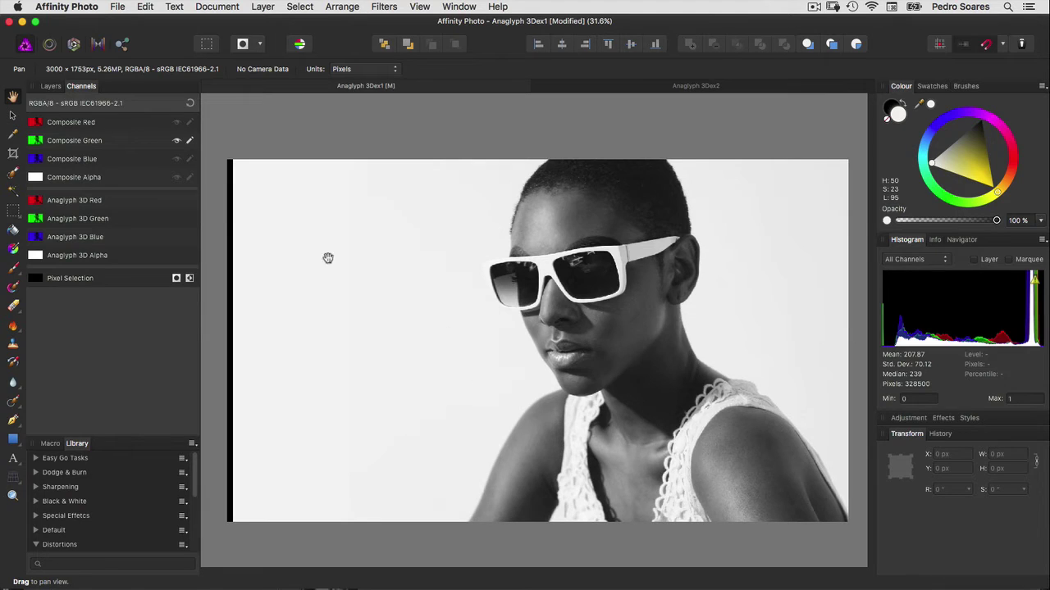
Step: Shear the Composite Blue channel slightly right to match the green offset
left_click(120, 162)
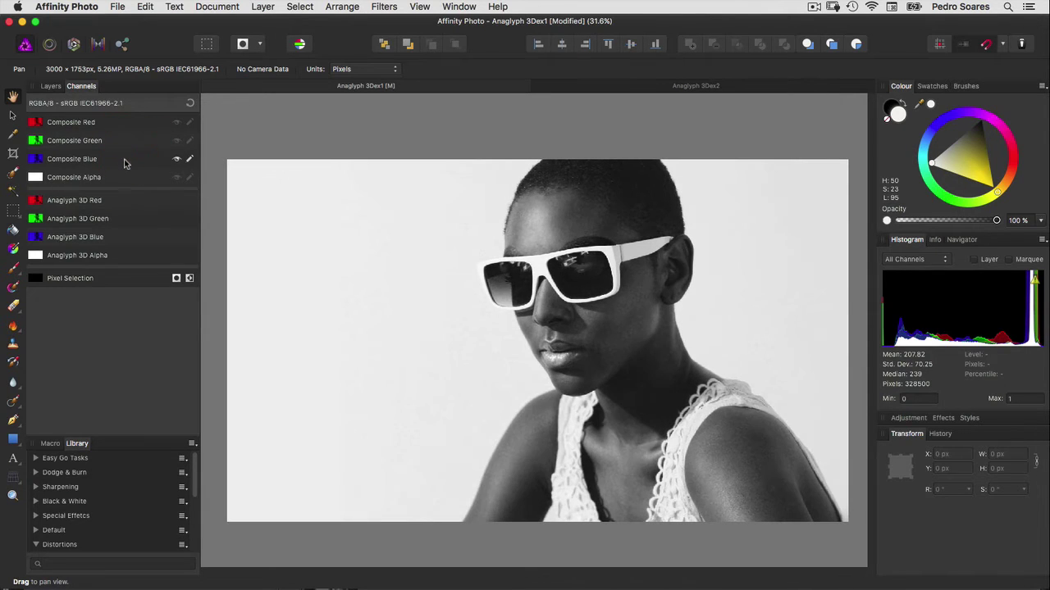
left_click(383, 7)
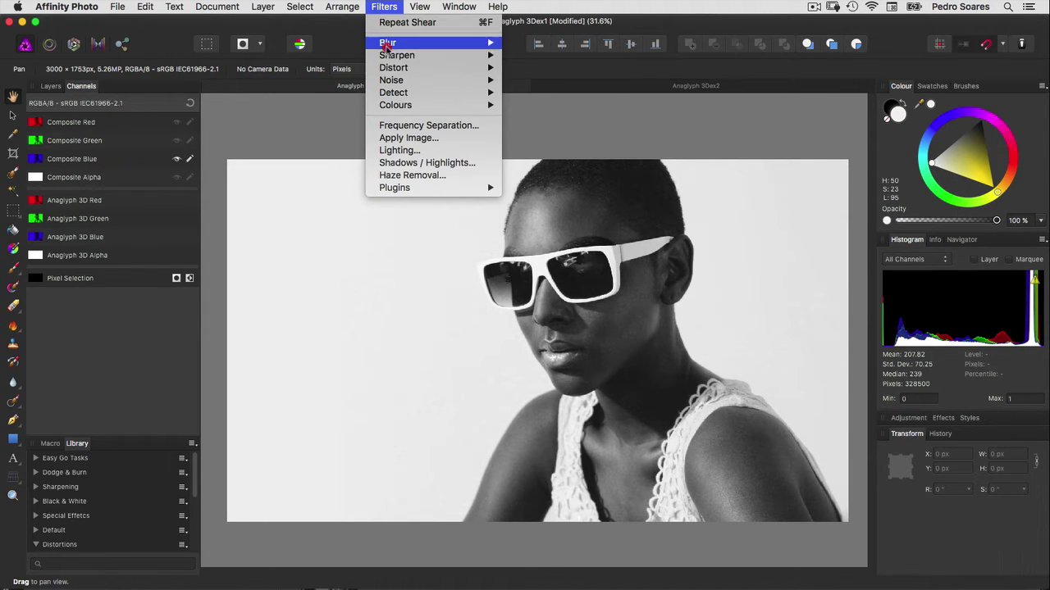
mouse_move(394, 68)
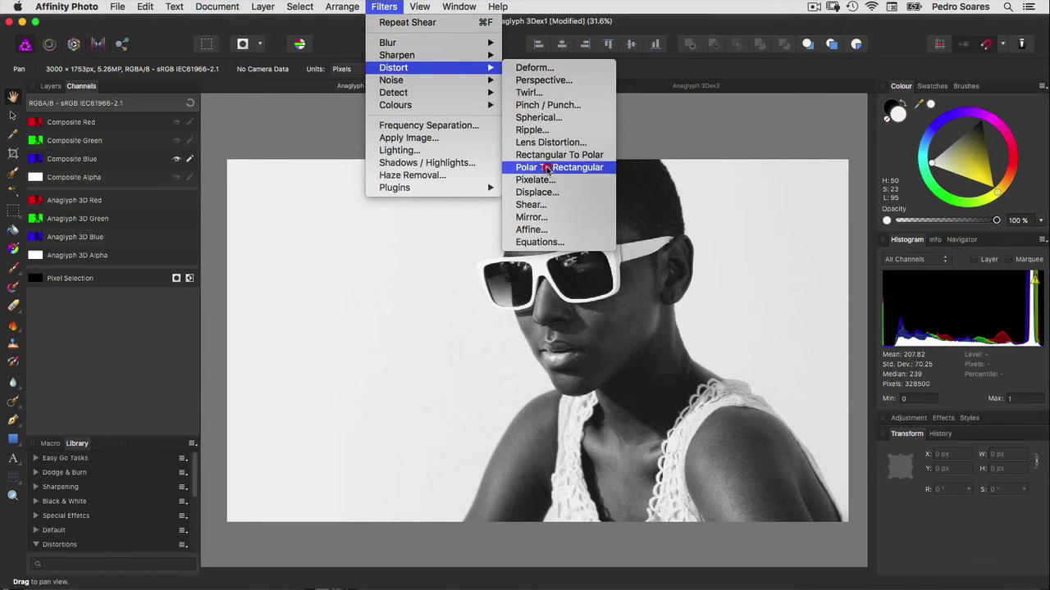
left_click(538, 205)
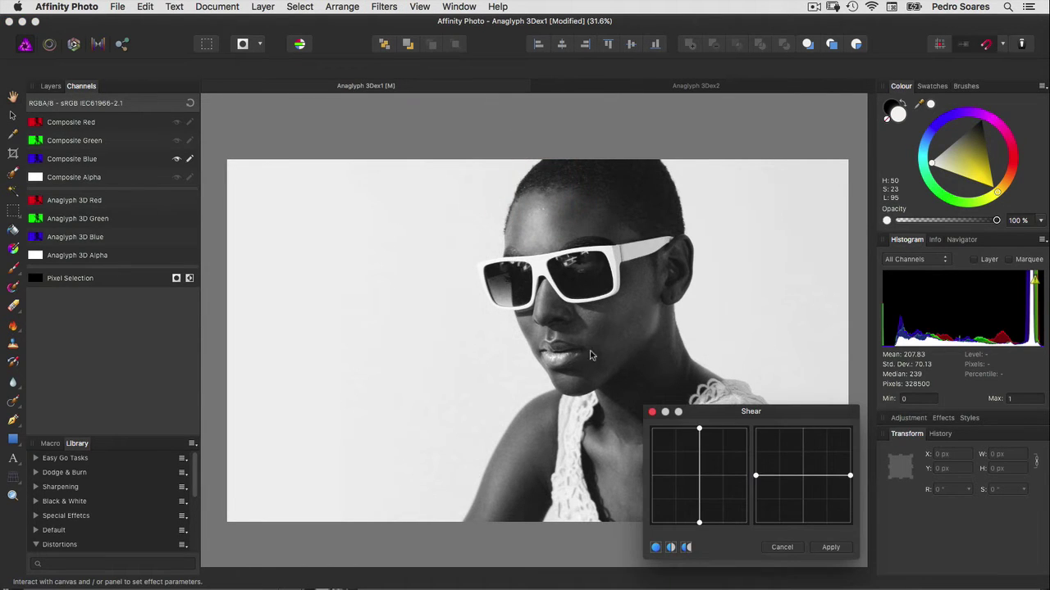
mouse_move(709, 414)
left_mouse_down()
mouse_move(304, 211)
mouse_move(316, 212)
left_mouse_up()
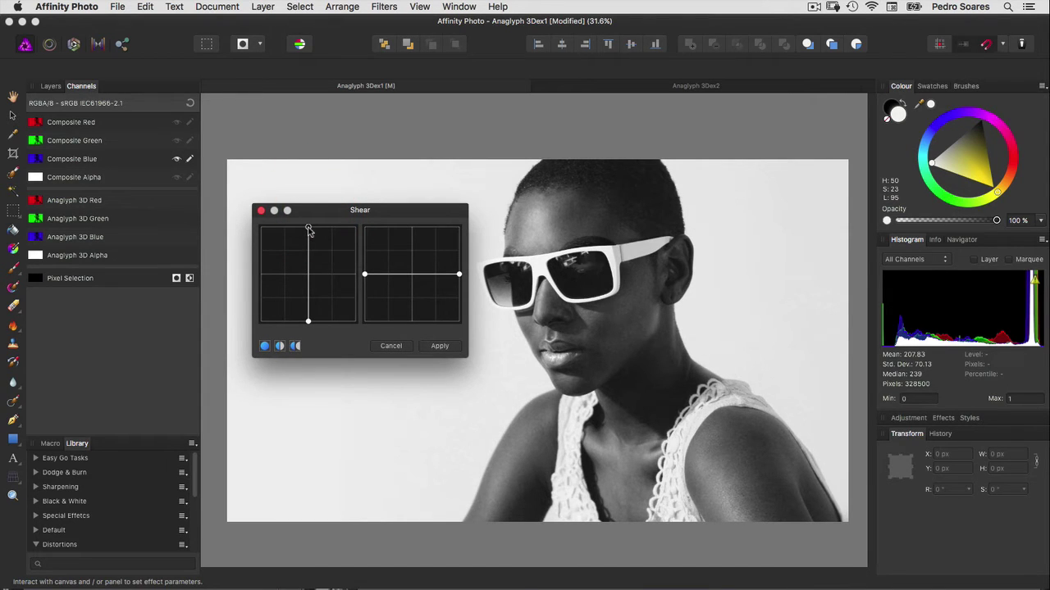
left_click_drag(308, 230, 308, 230)
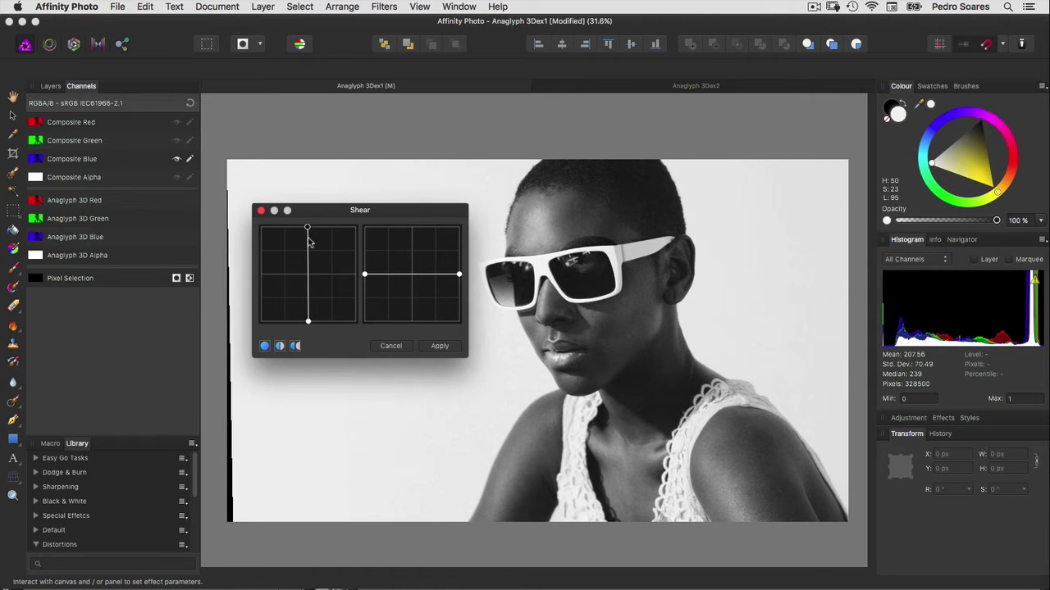
left_click(308, 322)
left_click_drag(308, 321, 309, 321)
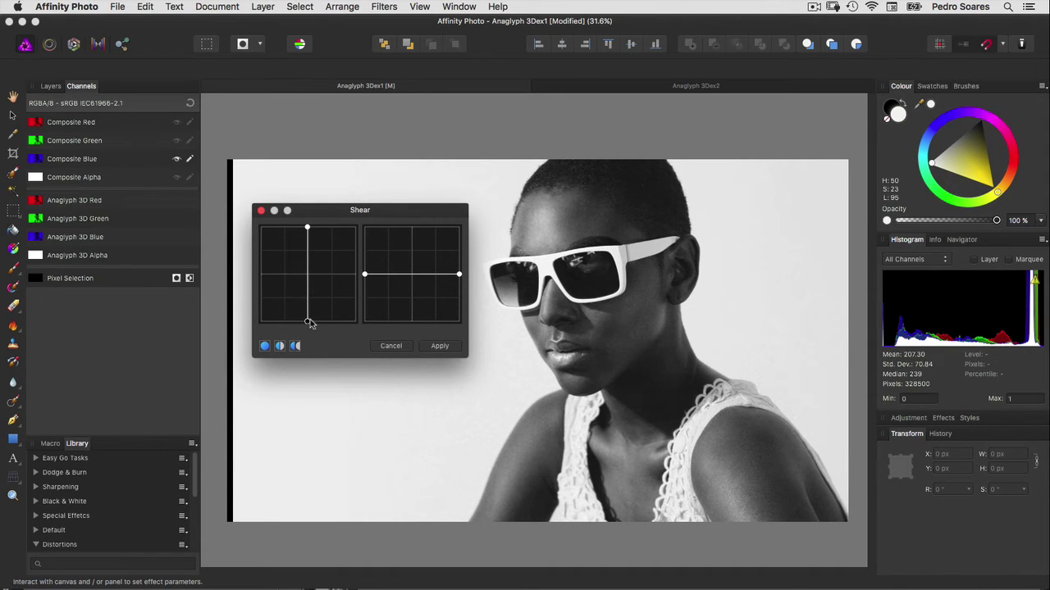
left_click(440, 345)
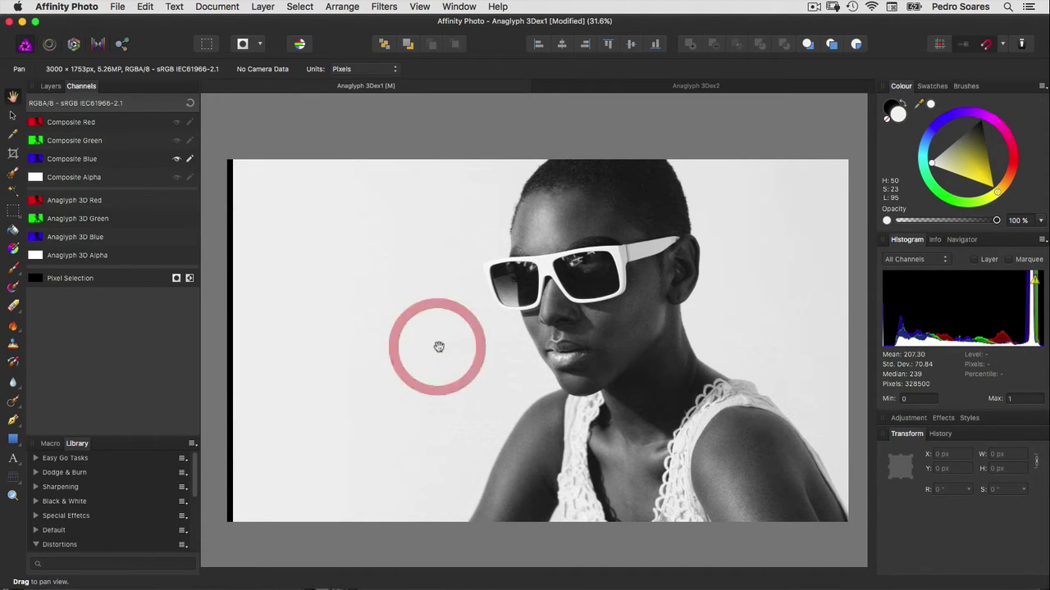
Step: Show all channels to view the full red-cyan anaglyph, then return to the Layers list
left_click(190, 103)
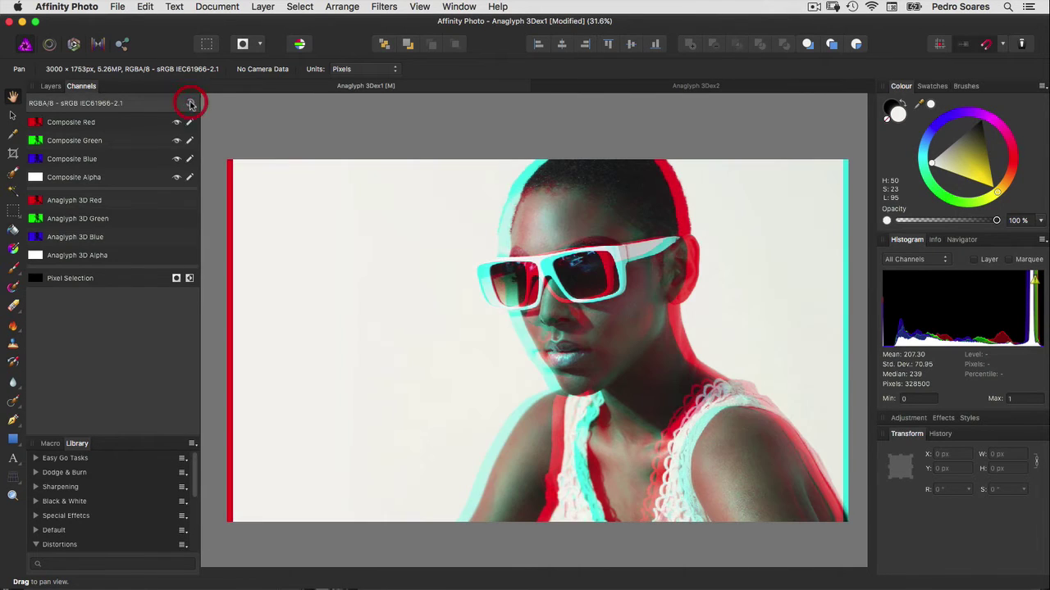
left_click(51, 87)
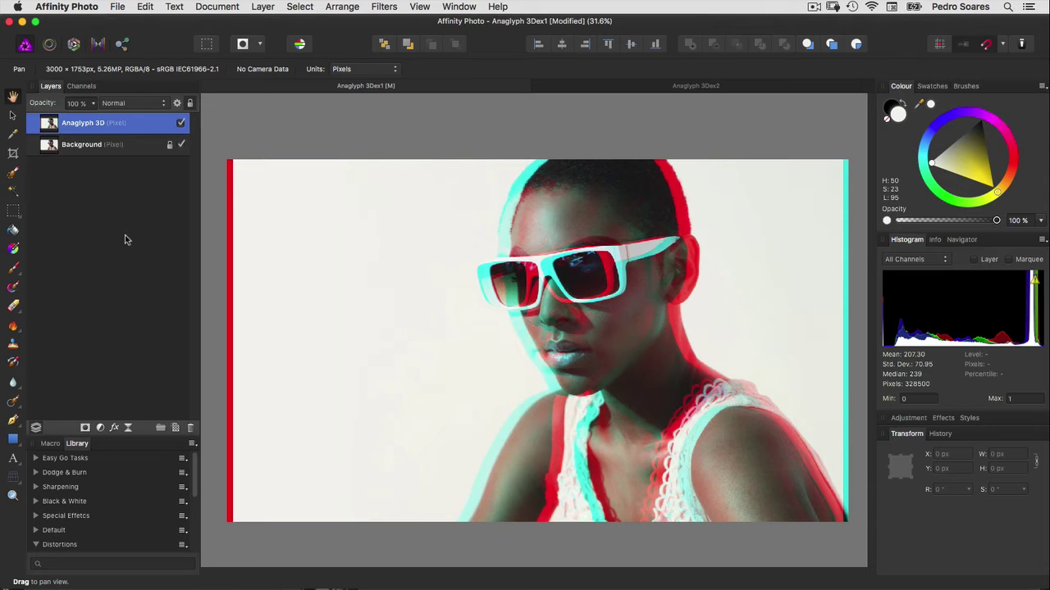
Step: Hide the Anaglyph 3D layer and make two duplicates of the Background layer
left_click(181, 123)
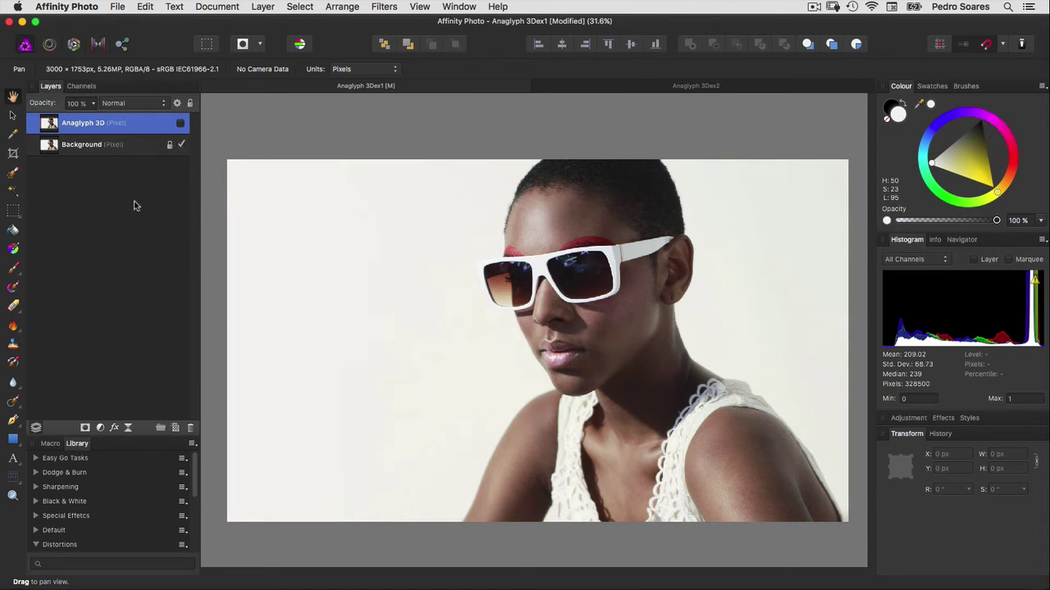
left_click(132, 151)
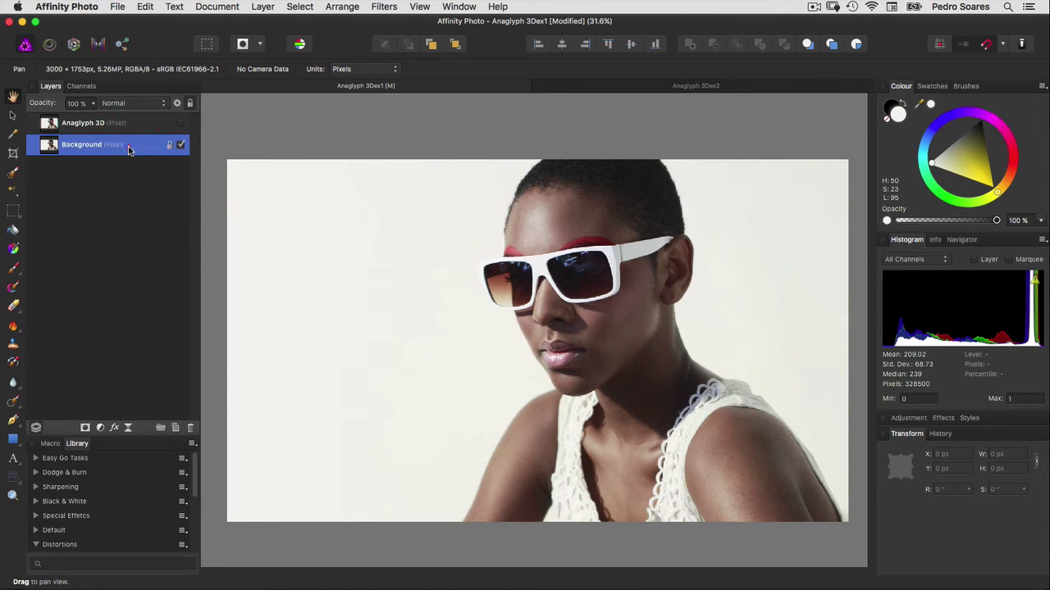
left_click(263, 6)
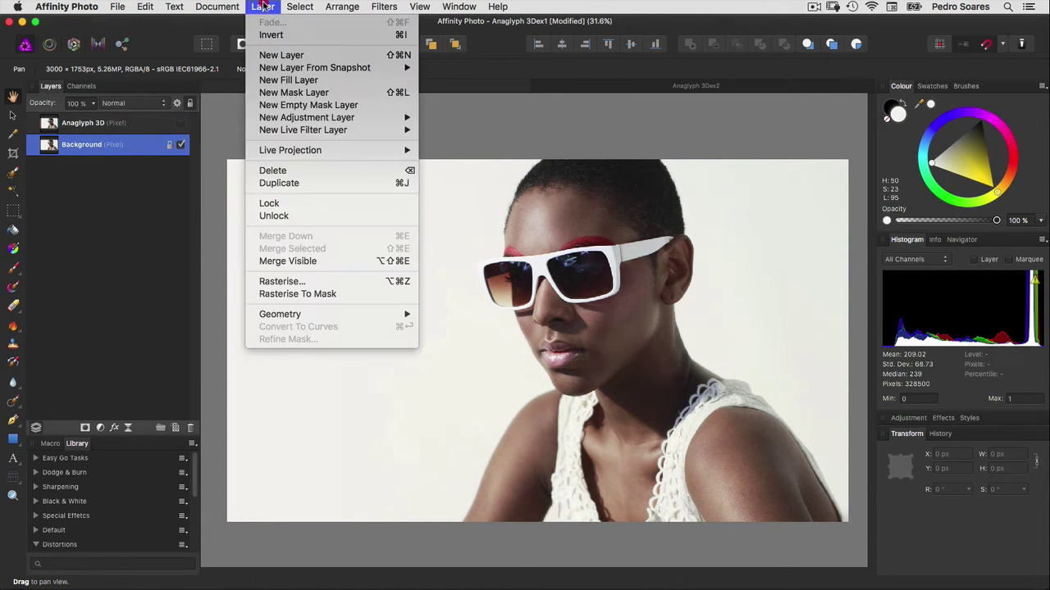
left_click(273, 183)
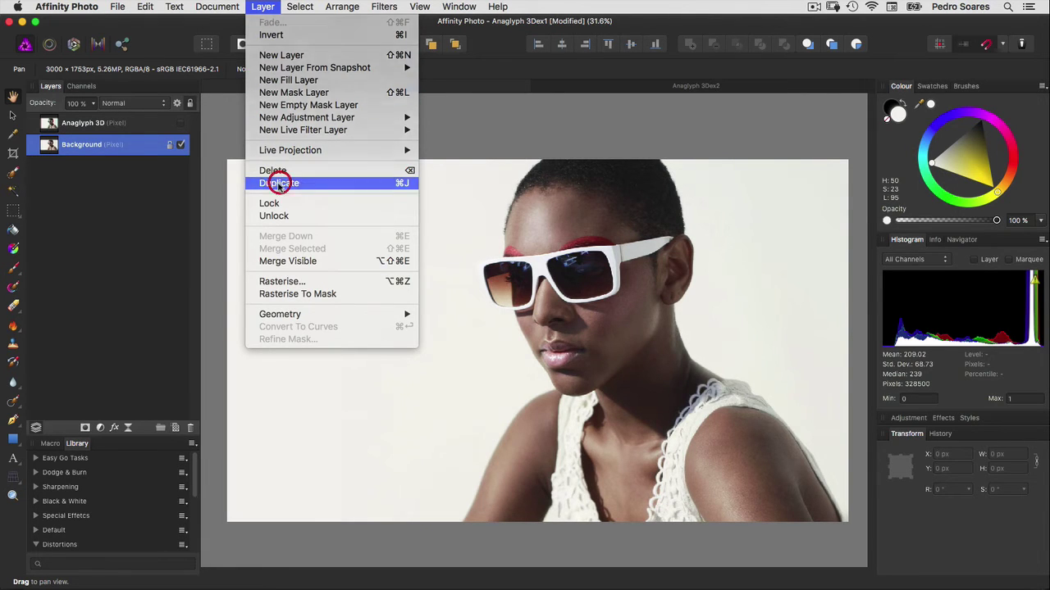
left_click(264, 8)
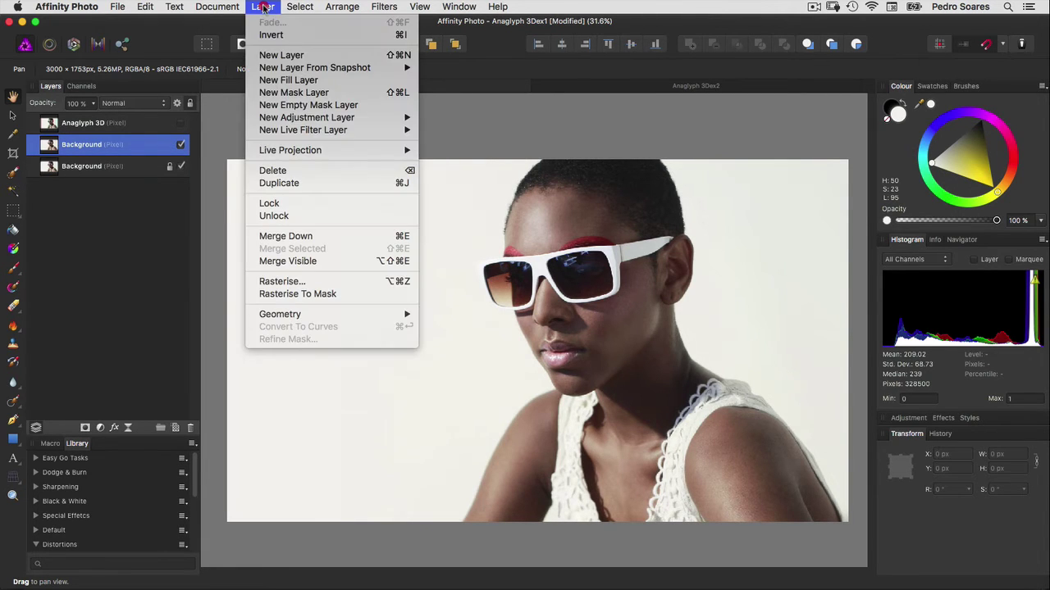
left_click(271, 183)
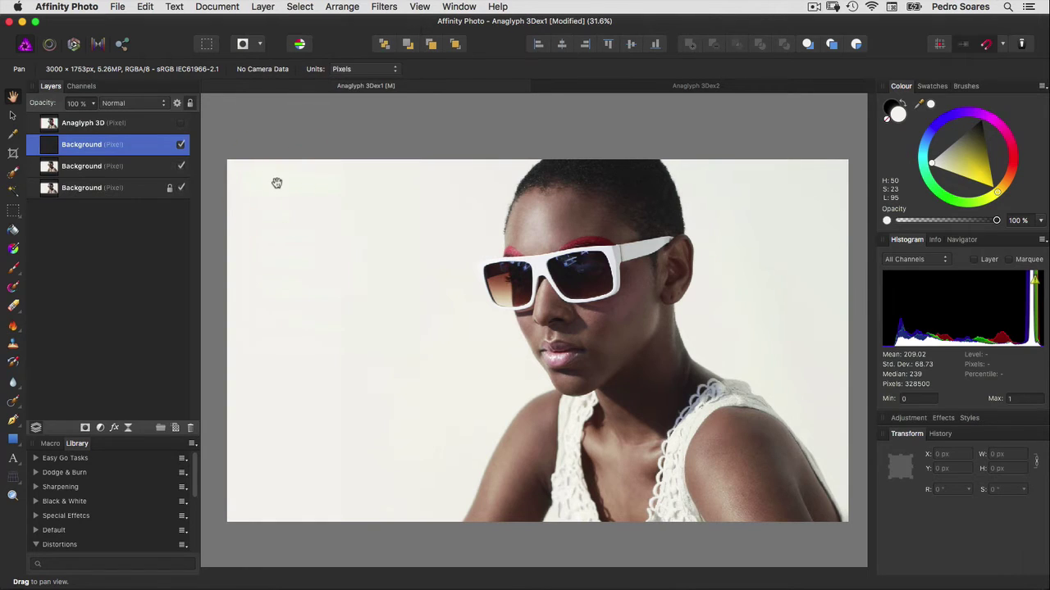
Step: Rename the two copies Red and Cyan and group them together
double_click(73, 147)
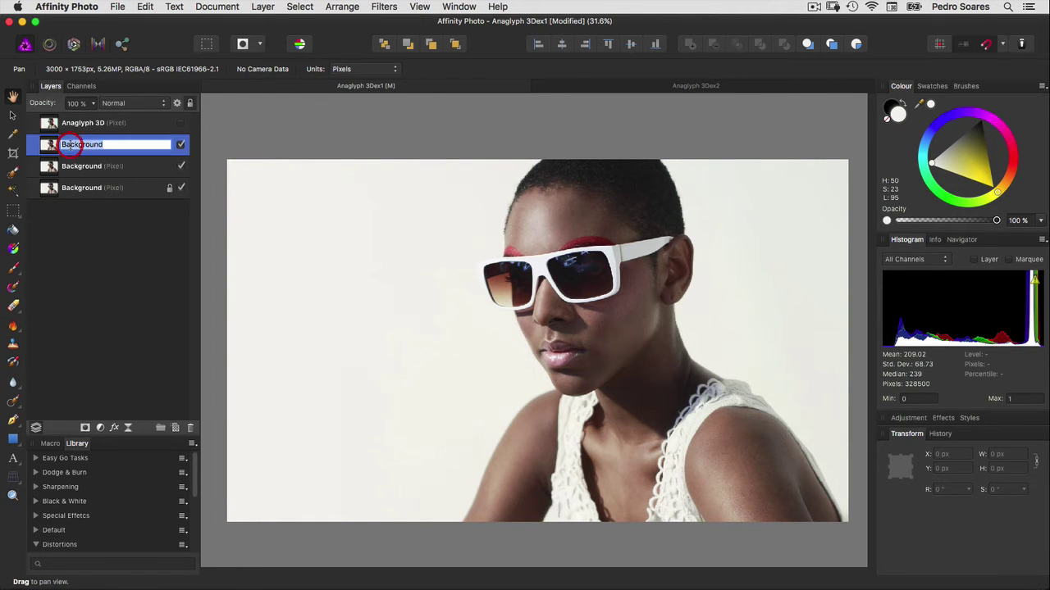
type("Re")
type("d")
key("Return")
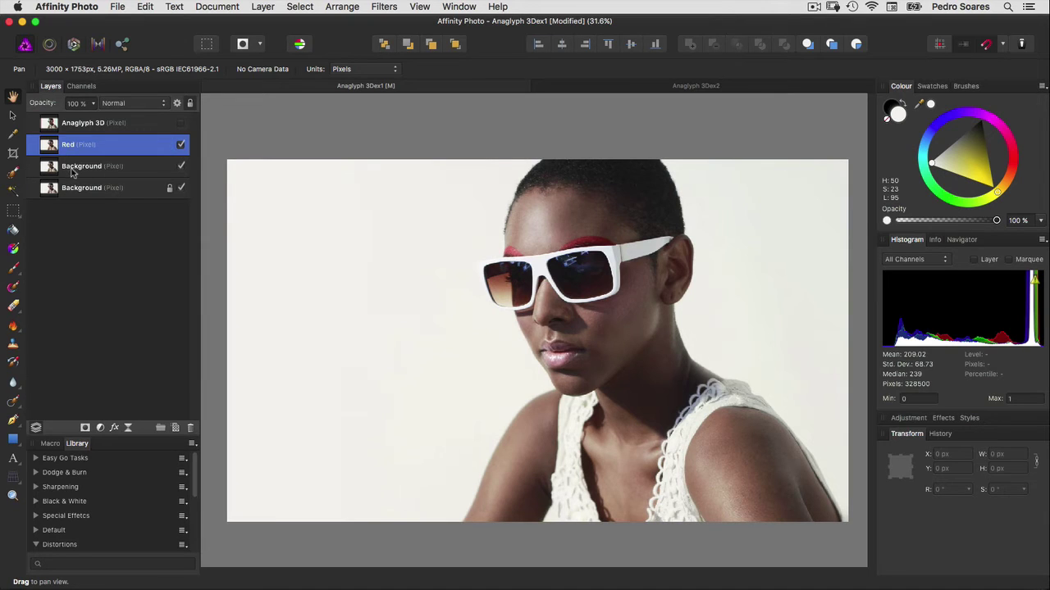
double_click(78, 166)
type("C")
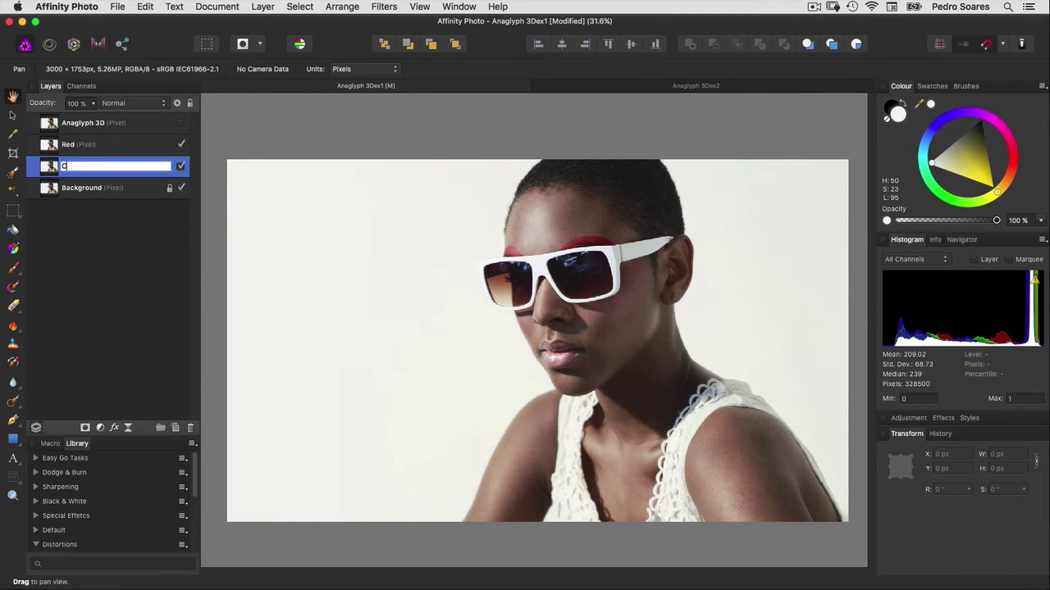
type("ye")
key("Return")
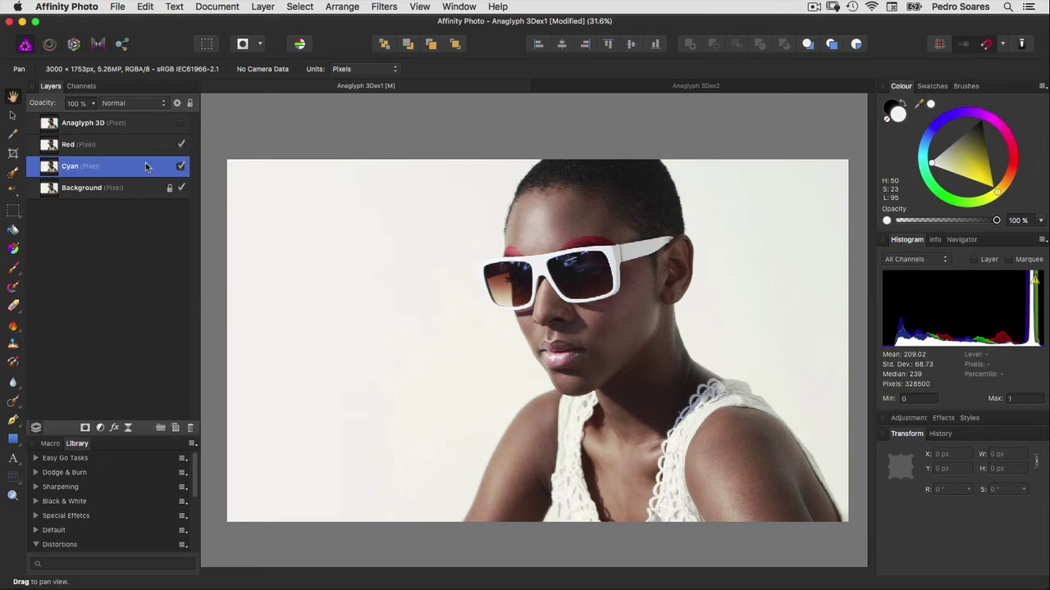
left_click(140, 149, "shift")
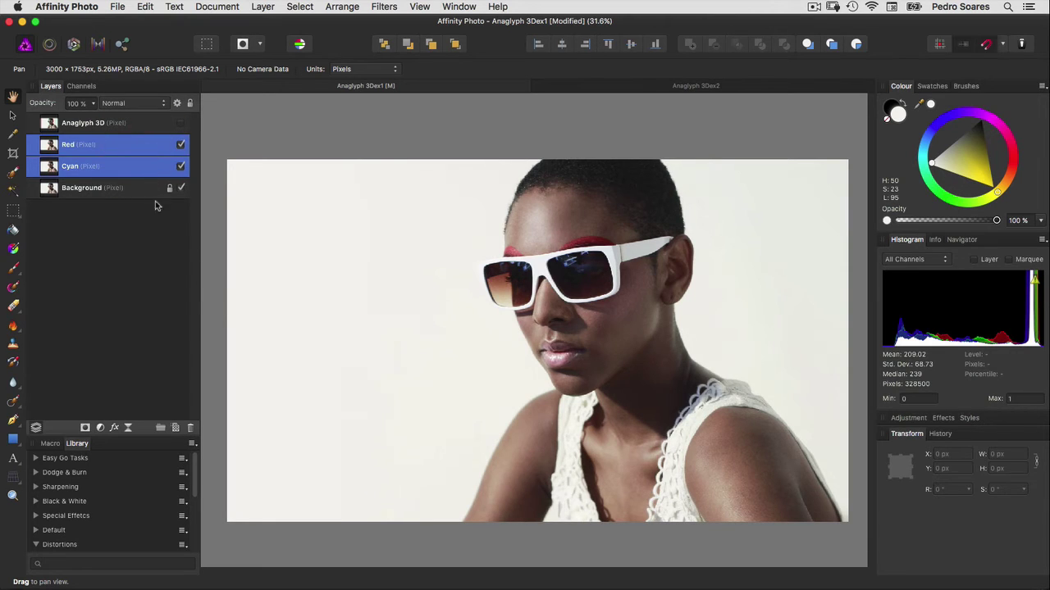
left_click(161, 427)
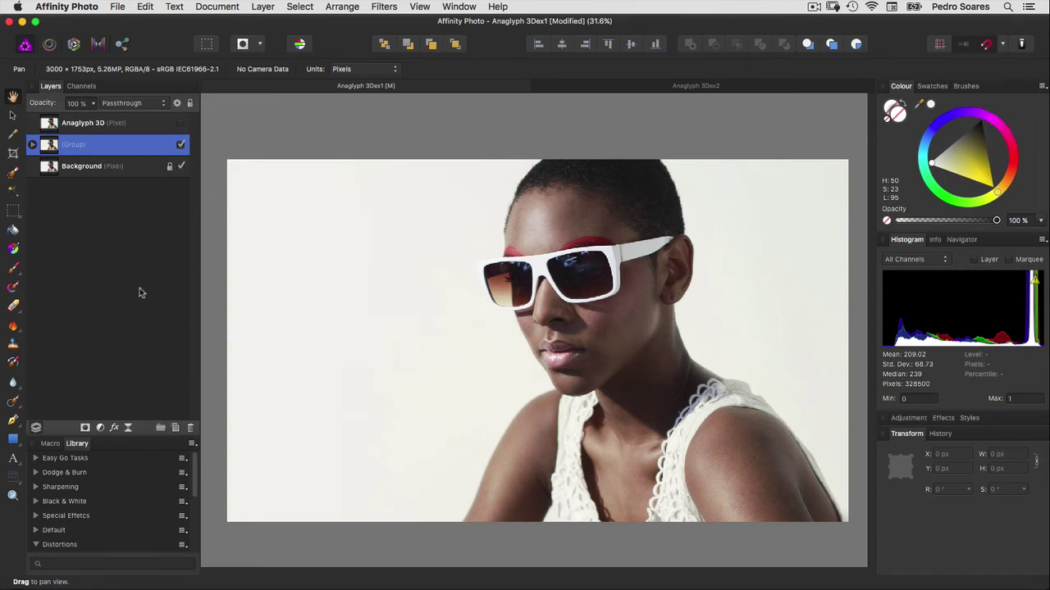
Step: Name the group 'Anaglyph 3D', expand it, and select the Red layer inside
double_click(67, 145)
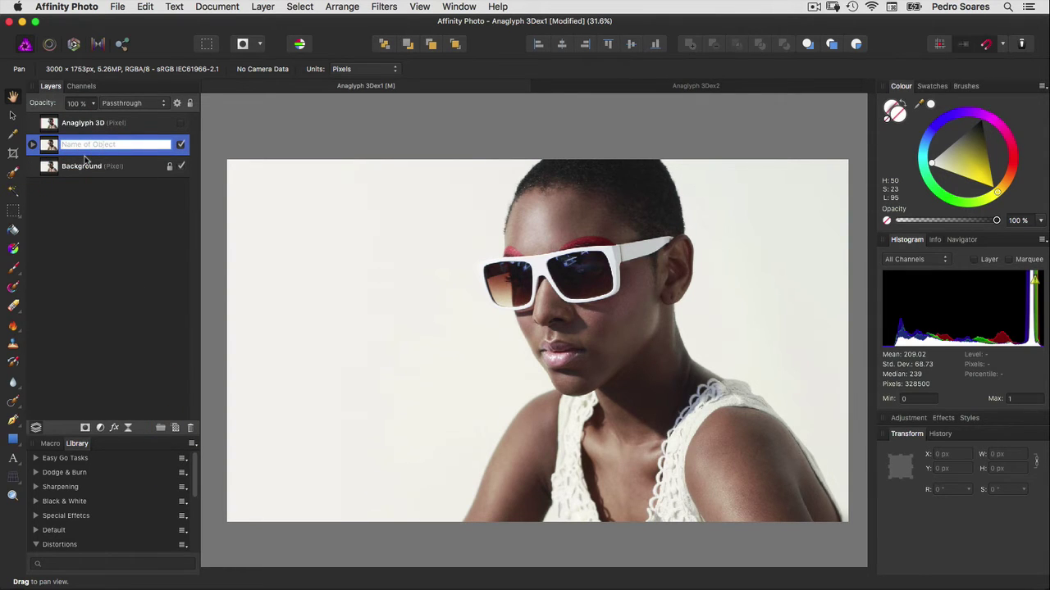
type("Ana")
type("gly")
type("ph 3D")
key("Return")
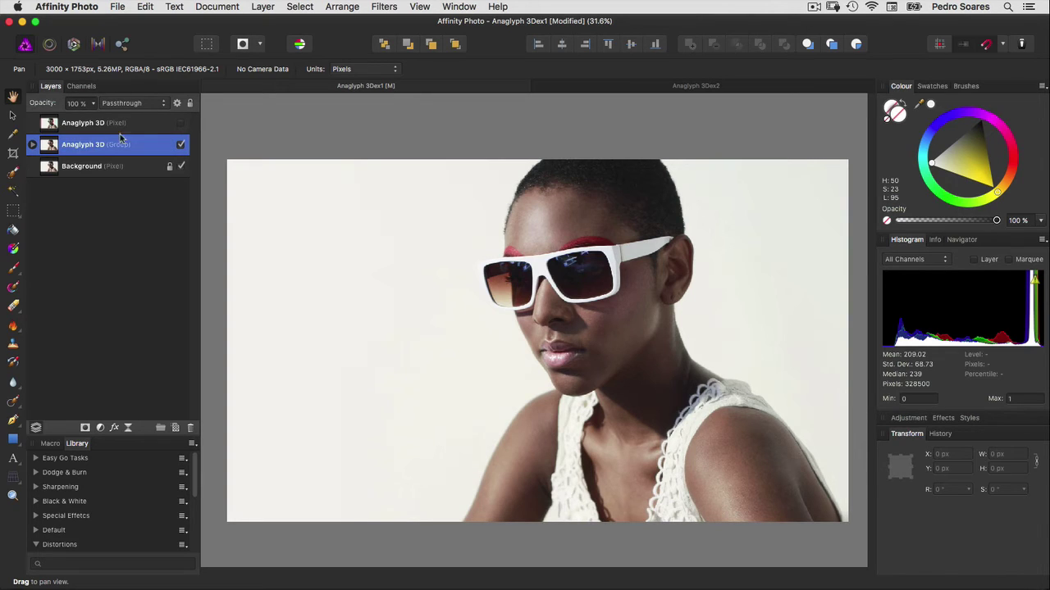
left_click(33, 144)
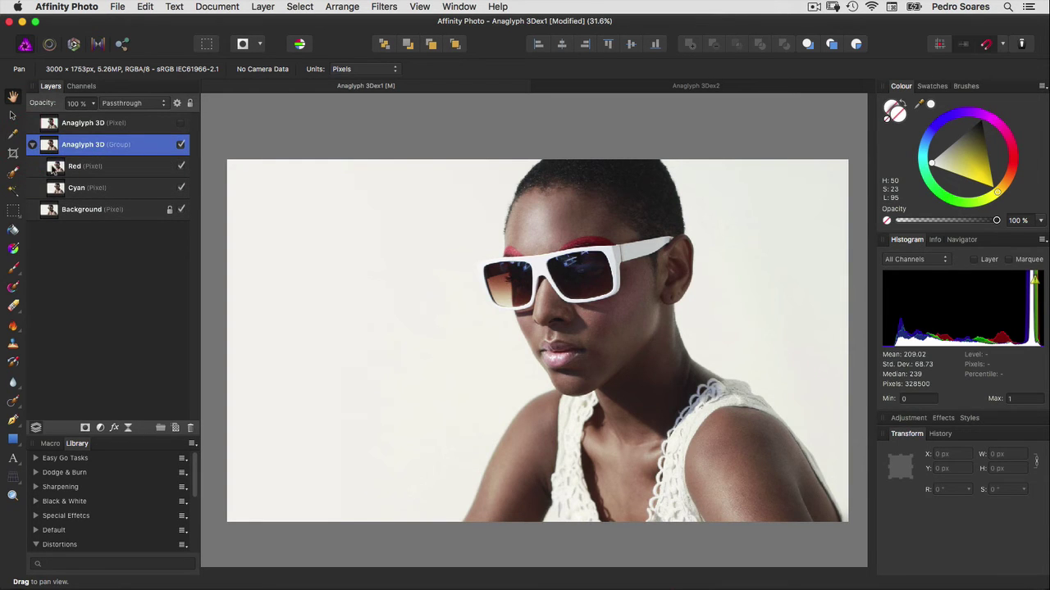
left_click(55, 167)
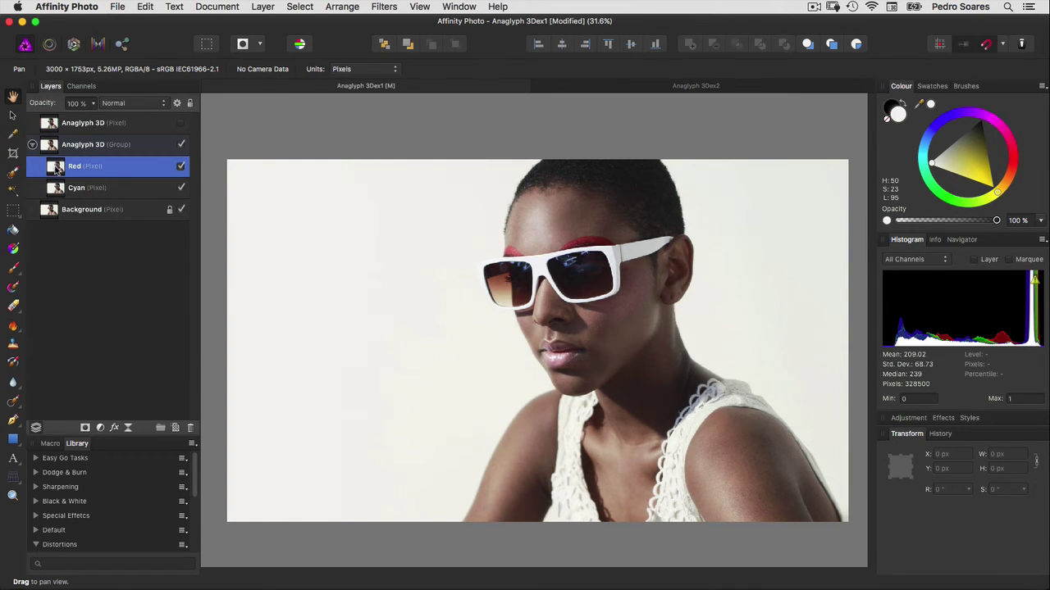
Step: Add a Curves adjustment to the Red layer and drop its Green curve to zero
left_click(267, 8)
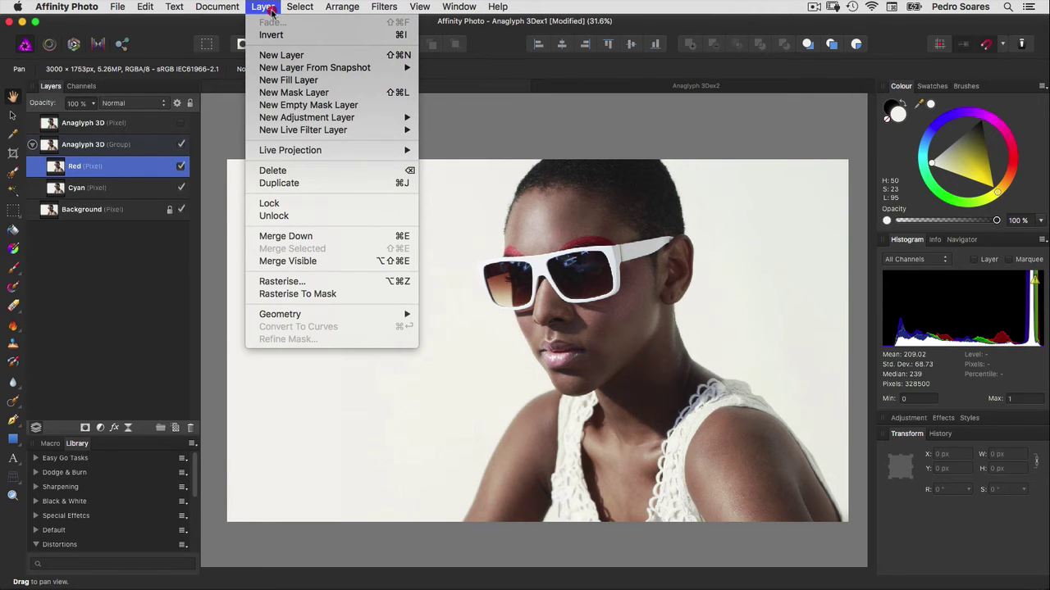
left_click(290, 119)
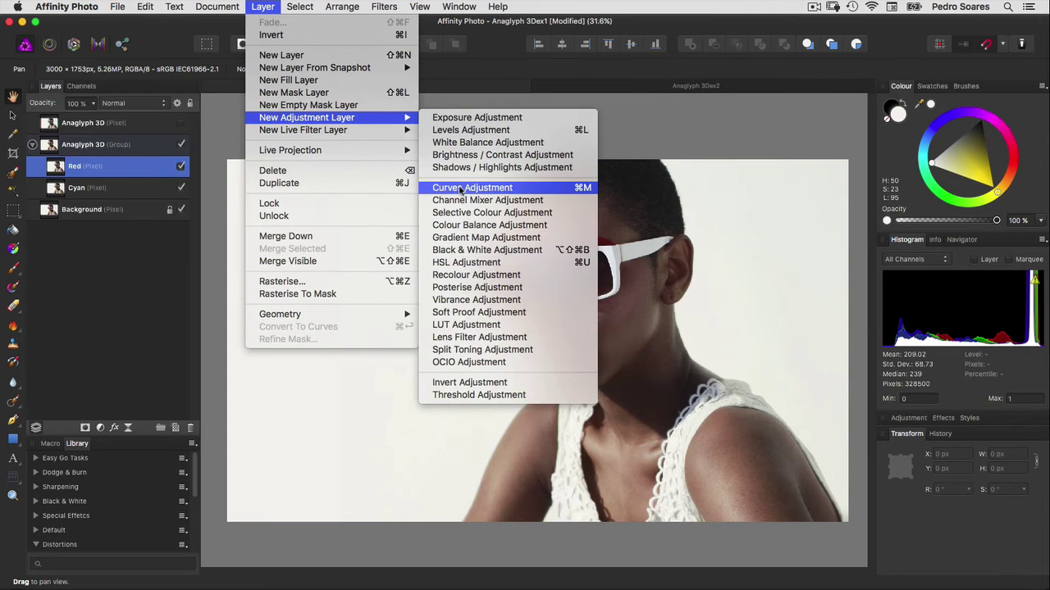
left_click(465, 188)
left_click_drag(286, 185, 292, 114)
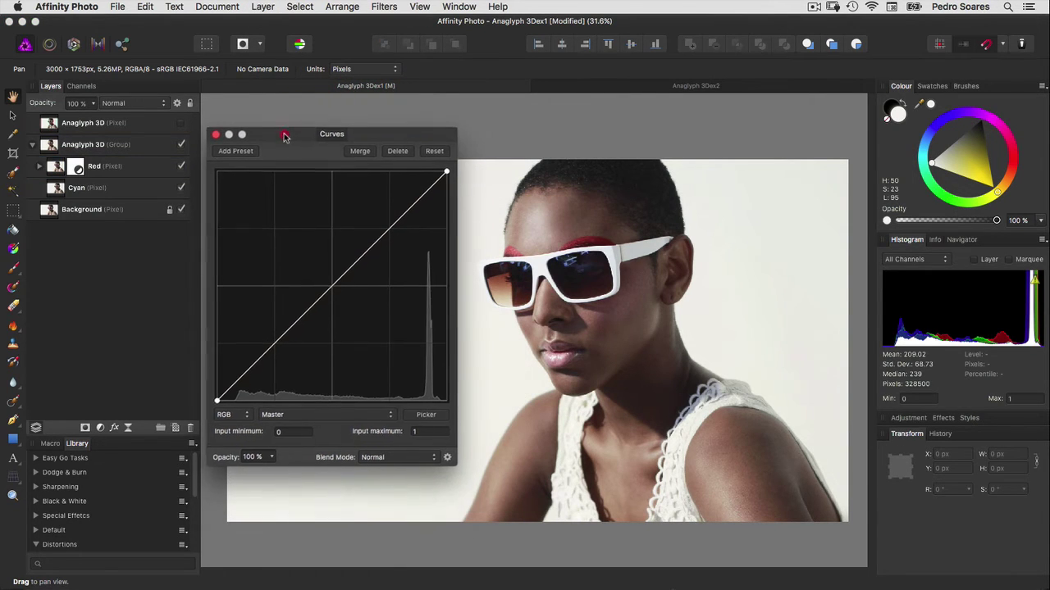
left_click(279, 392)
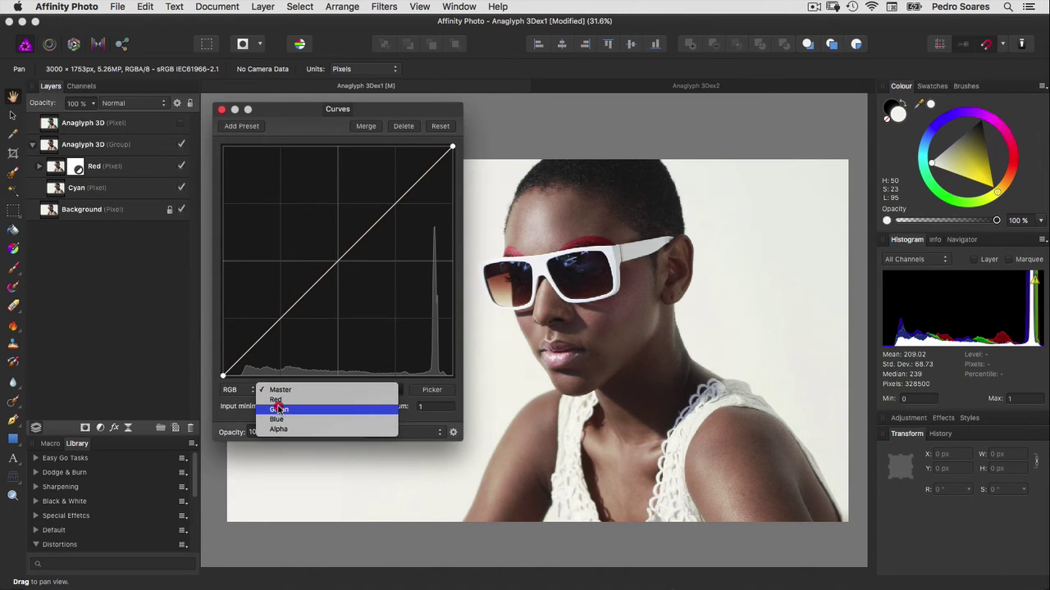
left_click(277, 410)
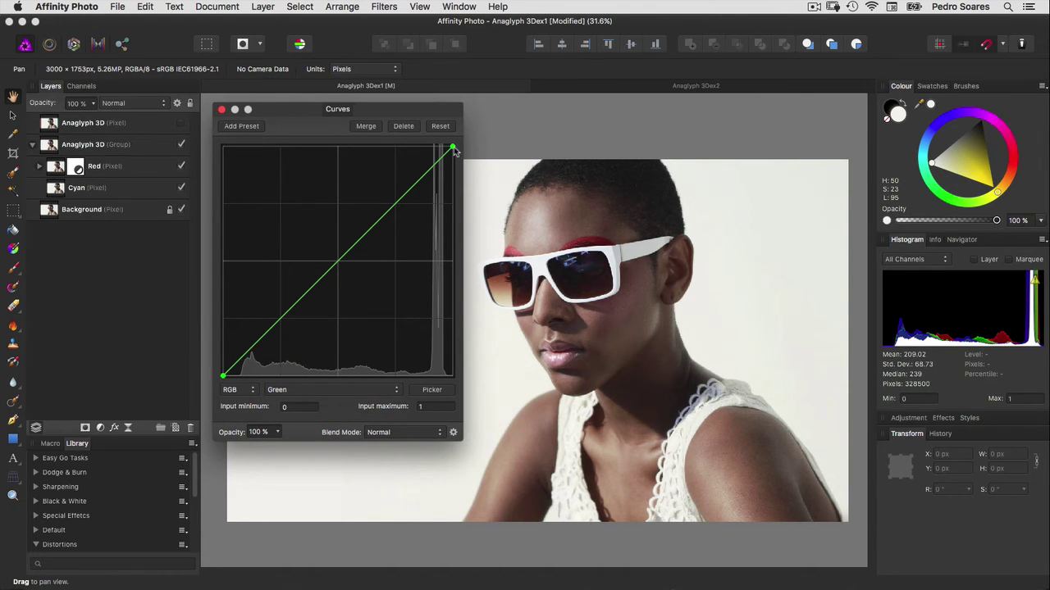
left_click_drag(452, 148, 480, 383)
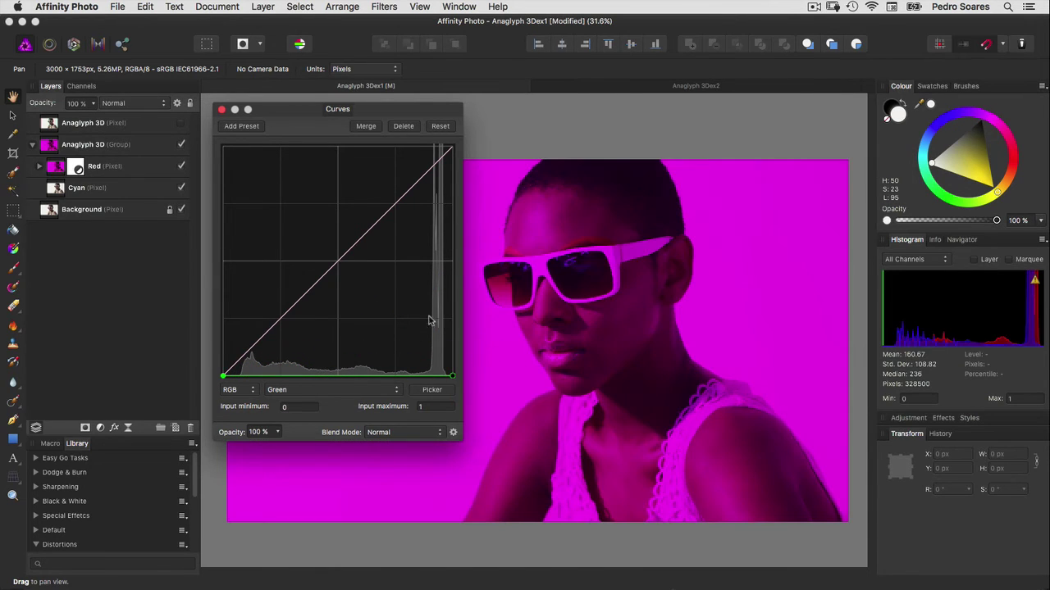
Step: Flatten the Blue curve to zero as well, leaving the portrait entirely red
left_click(279, 390)
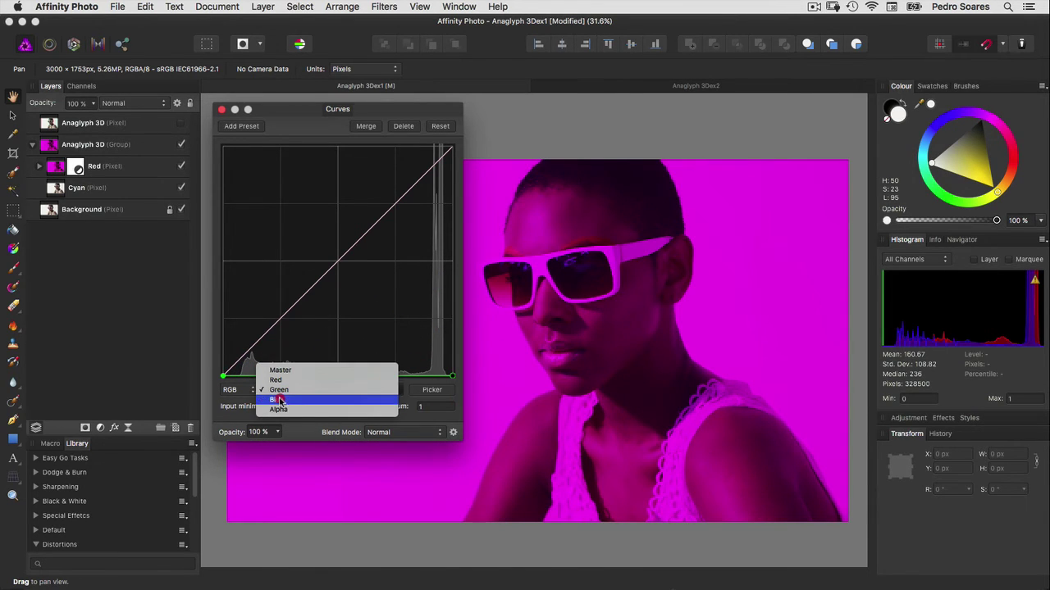
left_click(277, 399)
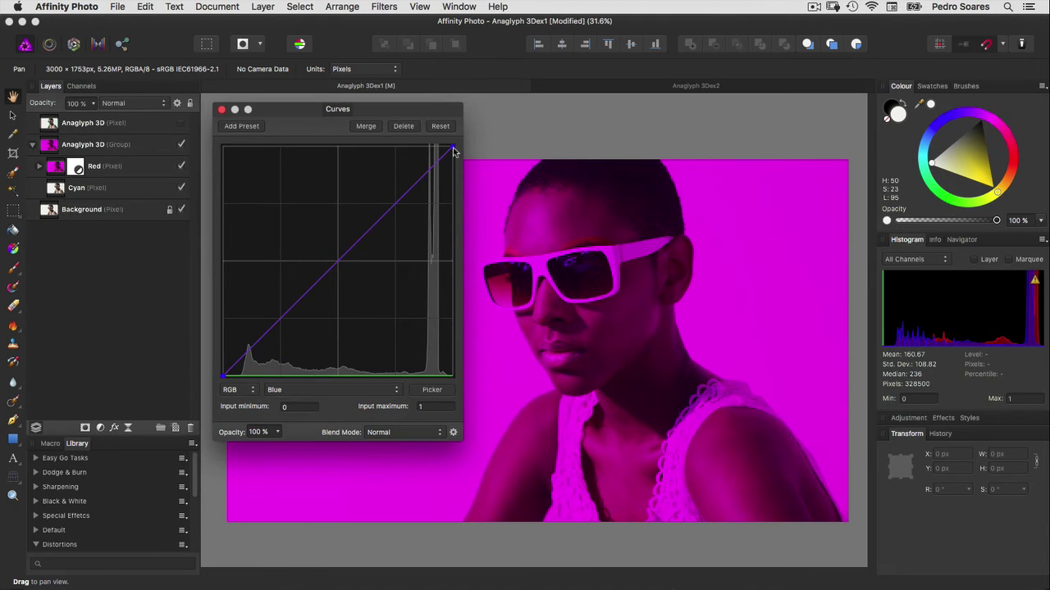
left_click_drag(454, 149, 494, 374)
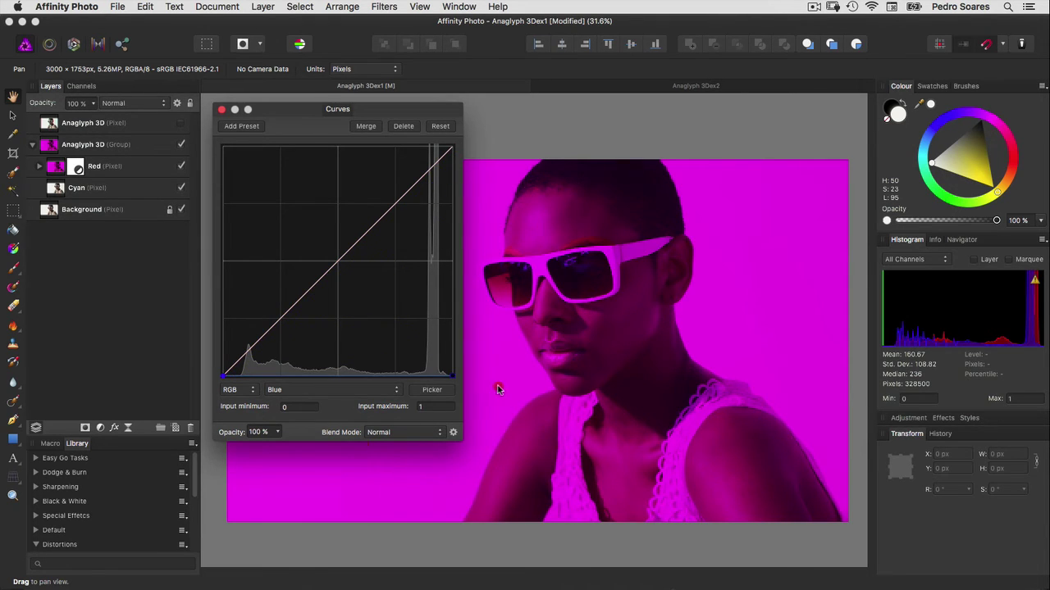
left_click(222, 109)
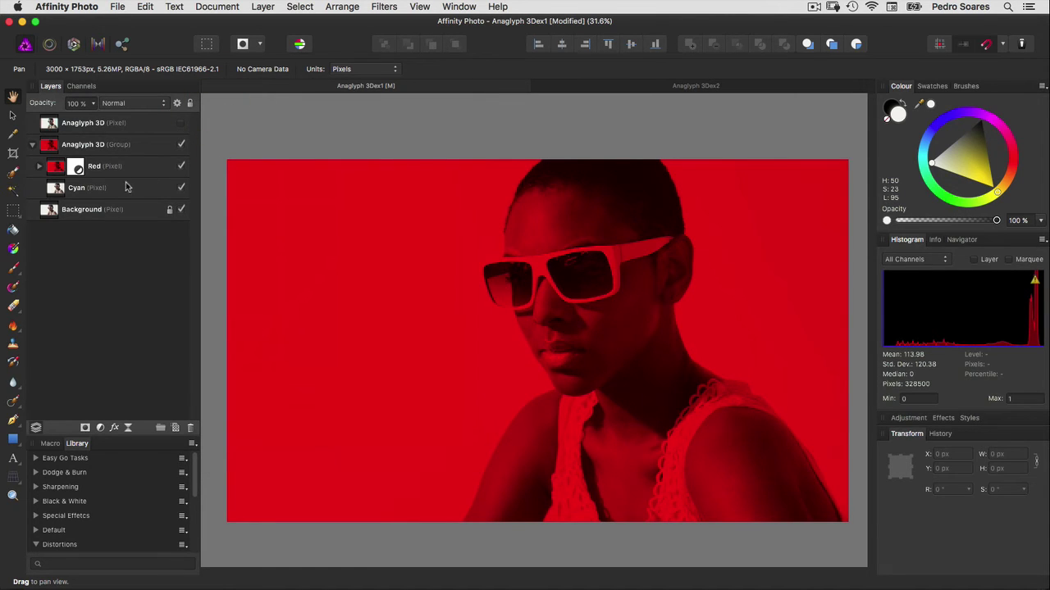
left_click(54, 193)
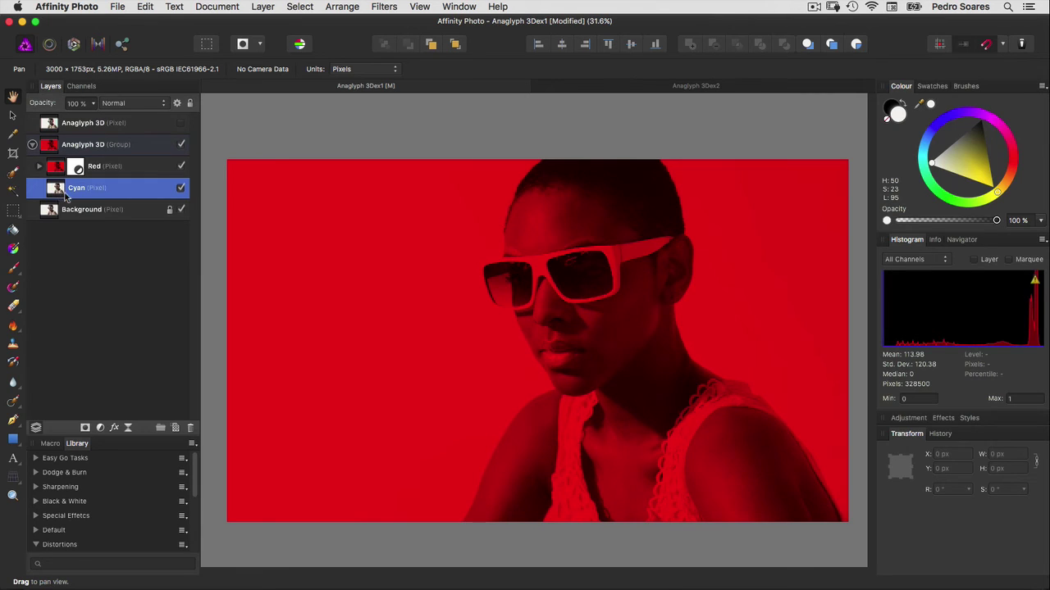
Step: Give the Cyan layer a Curves adjustment with its Red curve flattened to zero
left_click(263, 6)
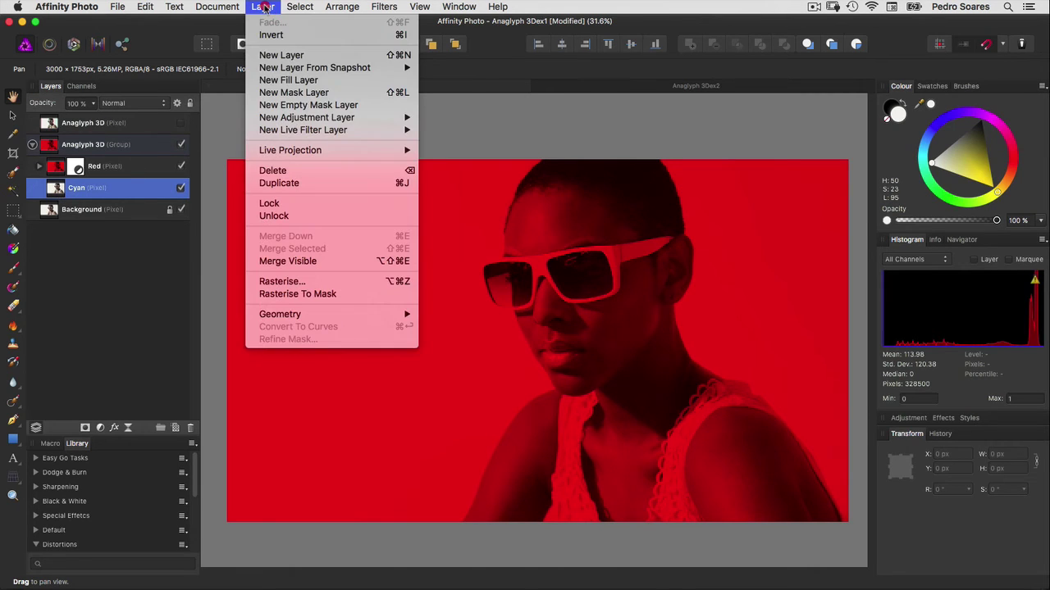
mouse_move(306, 117)
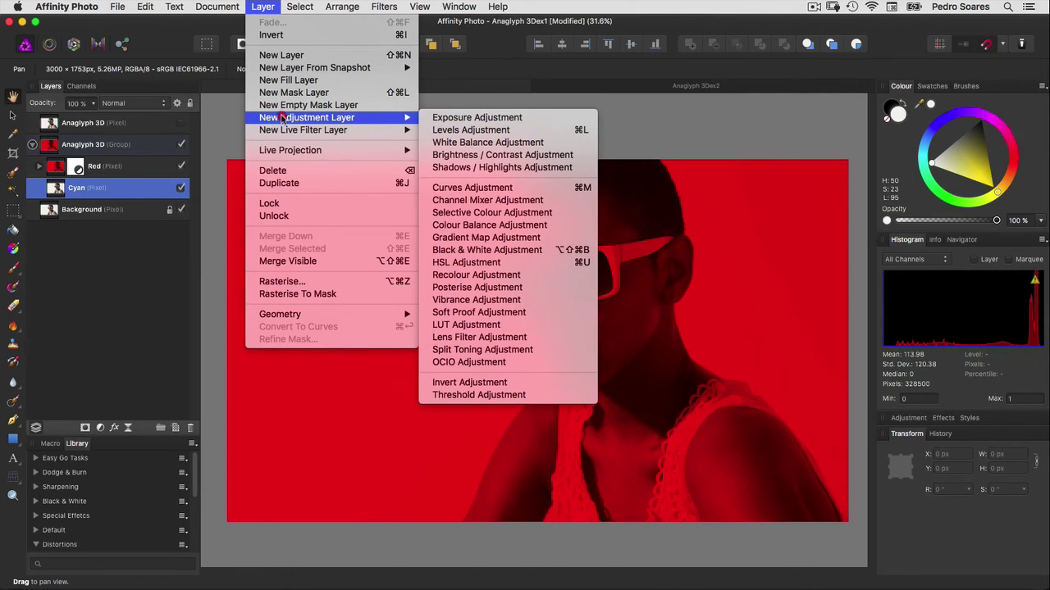
left_click(472, 187)
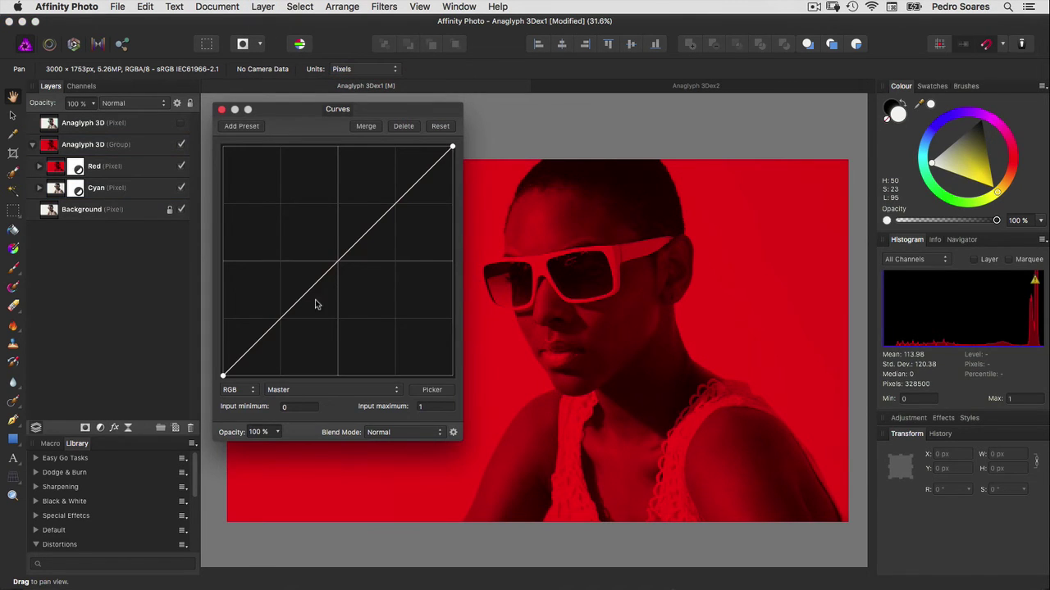
left_click(283, 389)
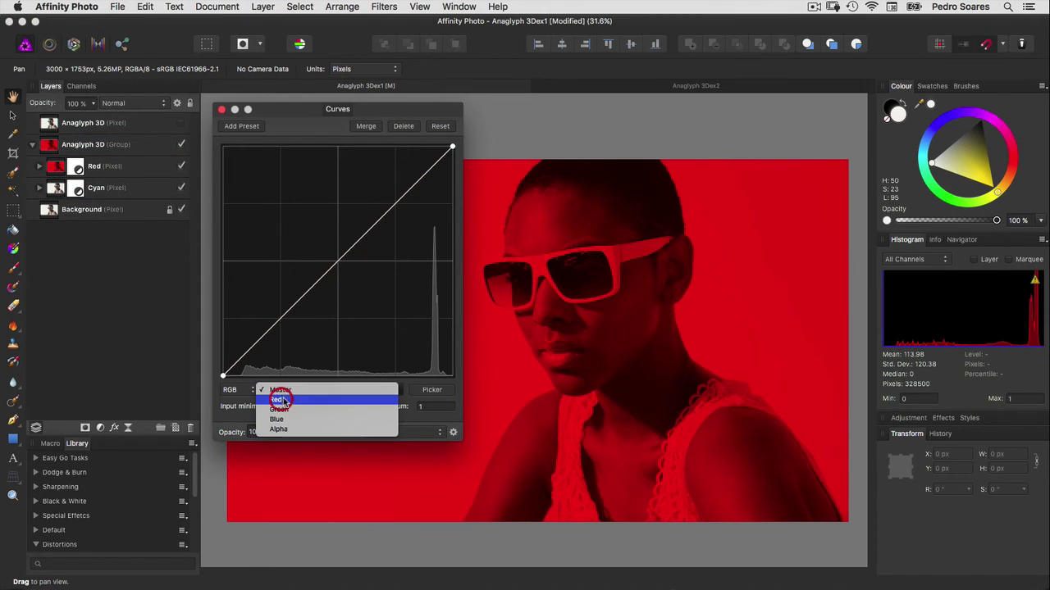
left_click(279, 400)
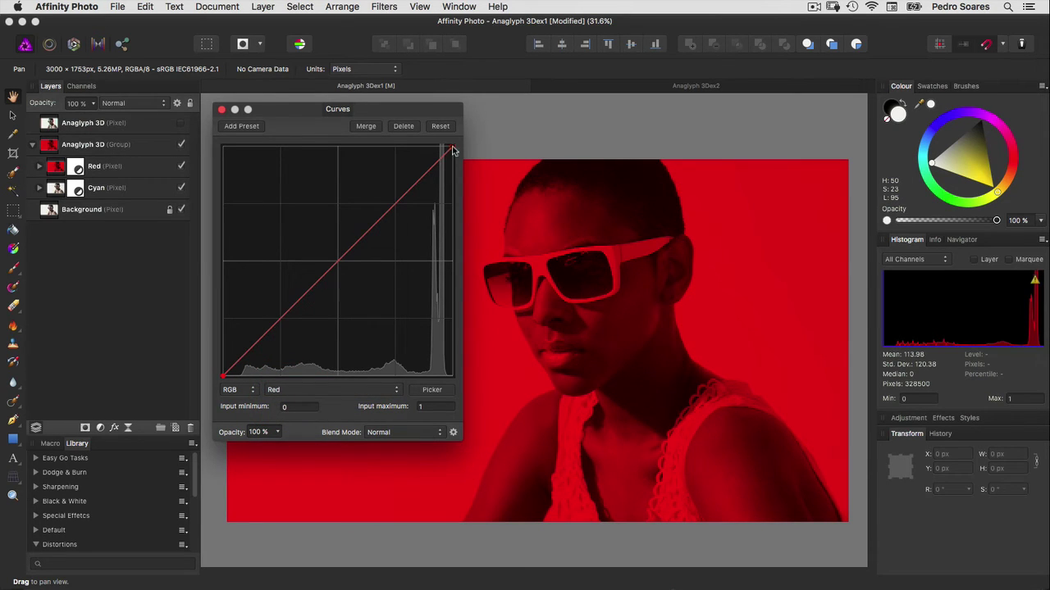
left_click_drag(451, 151, 491, 389)
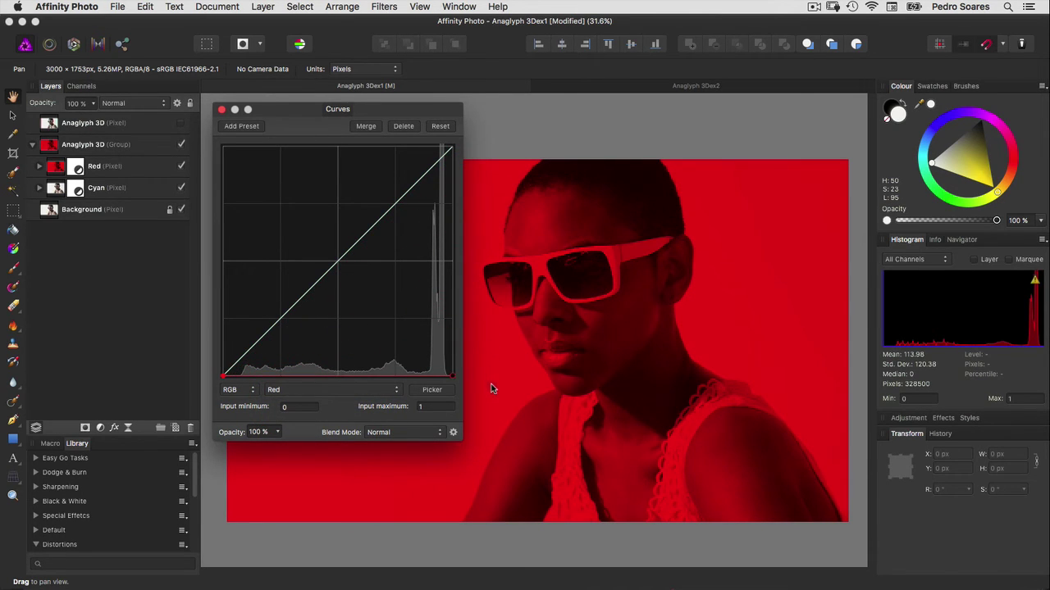
left_click(222, 109)
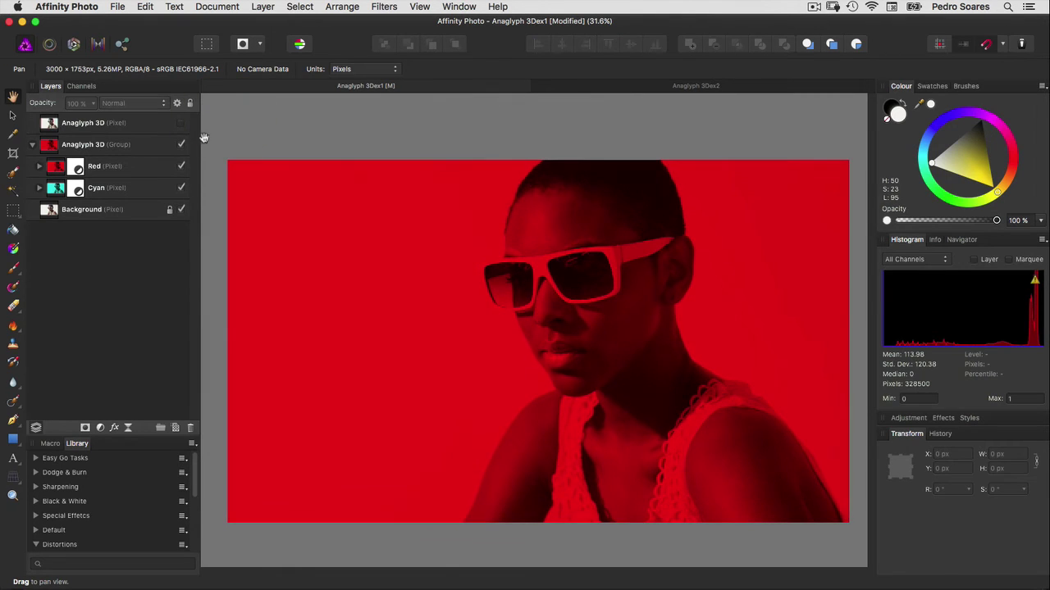
left_click(55, 169)
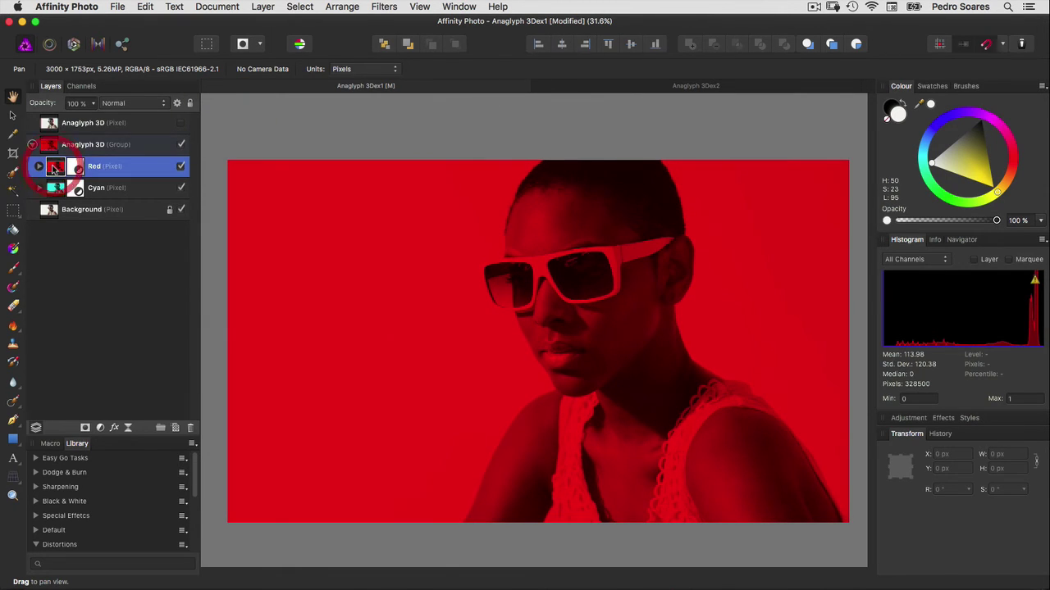
Step: Set the Red layer's blend mode to Screen to recombine the full-colour portrait
left_click(126, 104)
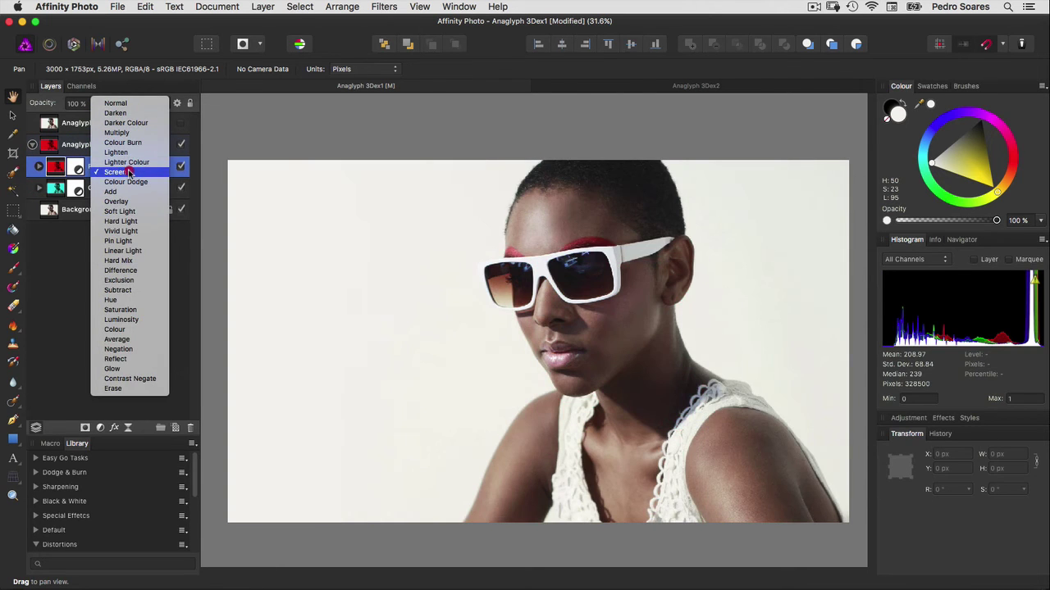
left_click(129, 172)
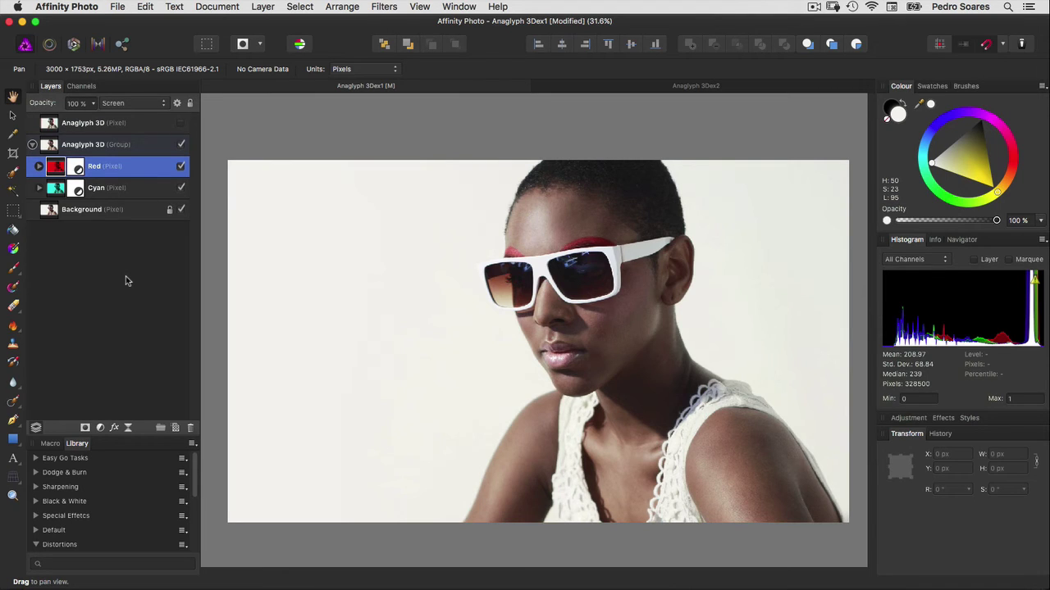
key("v")
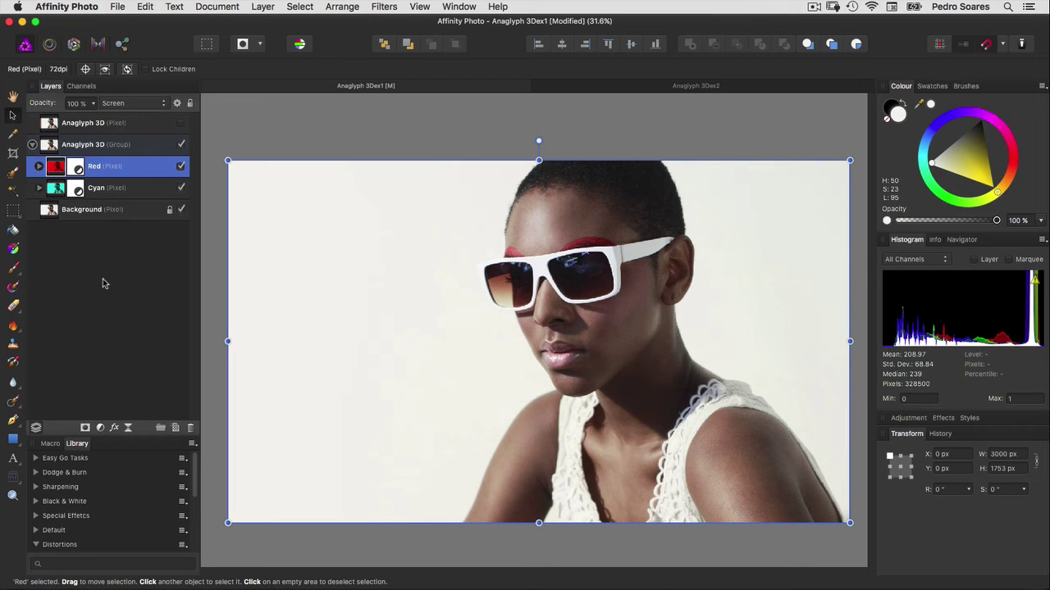
Step: Nudge the Red layer 30 px left to X -30 px, then select the Cyan layer
key("shift+Left")
key("shift+Left")
key("shift+Left")
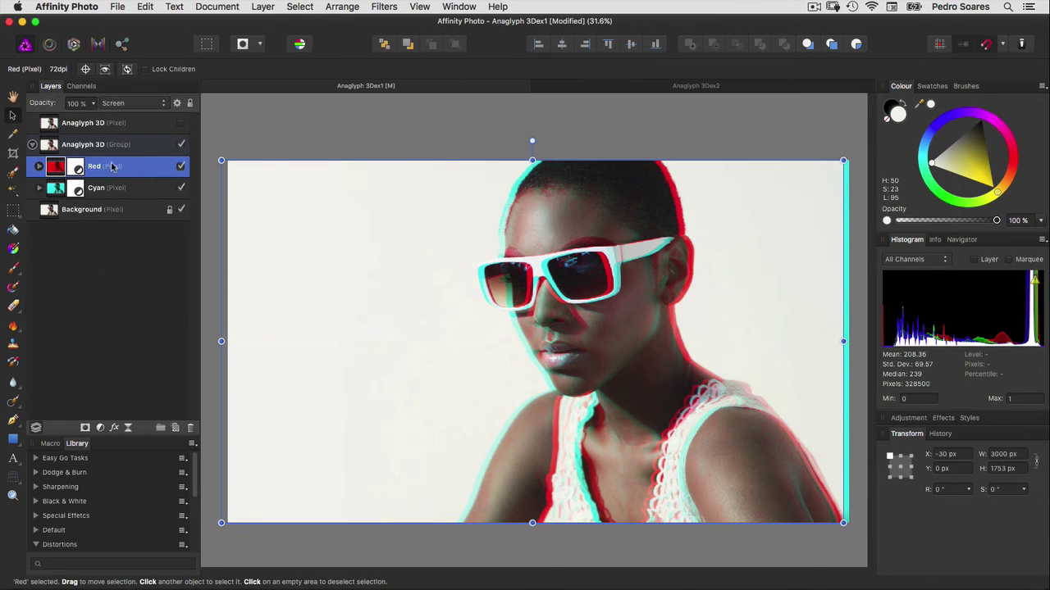
left_click(57, 190)
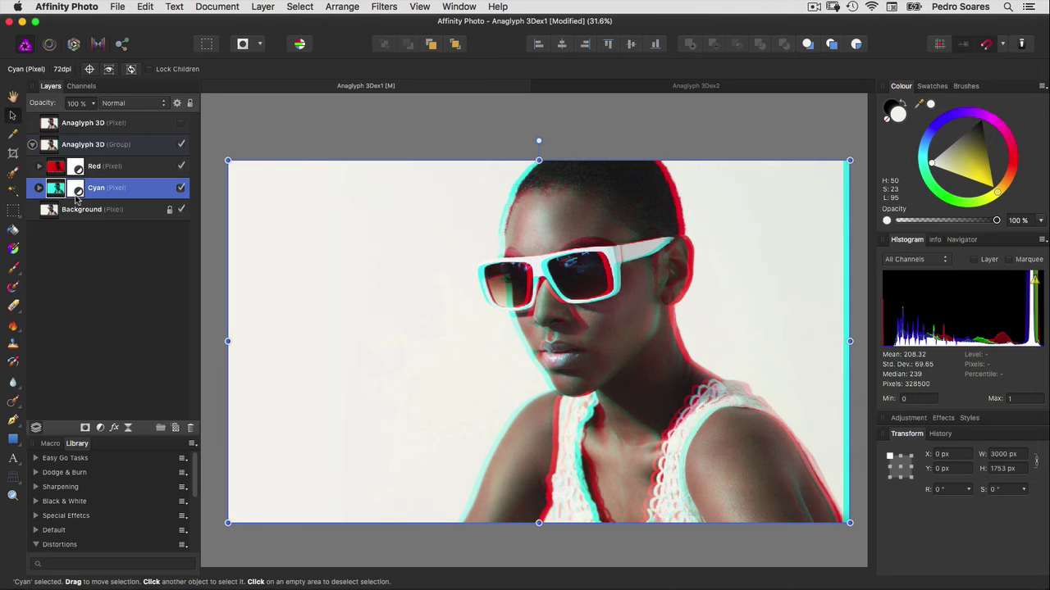
Step: Offset the Cyan layer to X 30 px, compare with the Anaglyph 3D layer, then bring up Anaglyph 3Dex2
key("shift+Right")
key("shift+Right")
key("shift+Right")
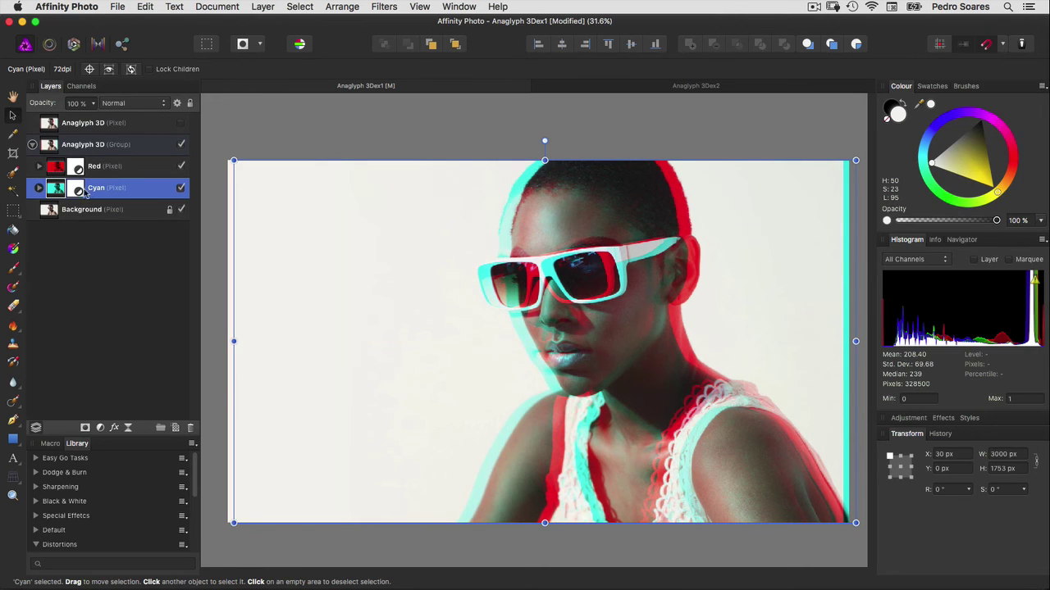
left_click(180, 123)
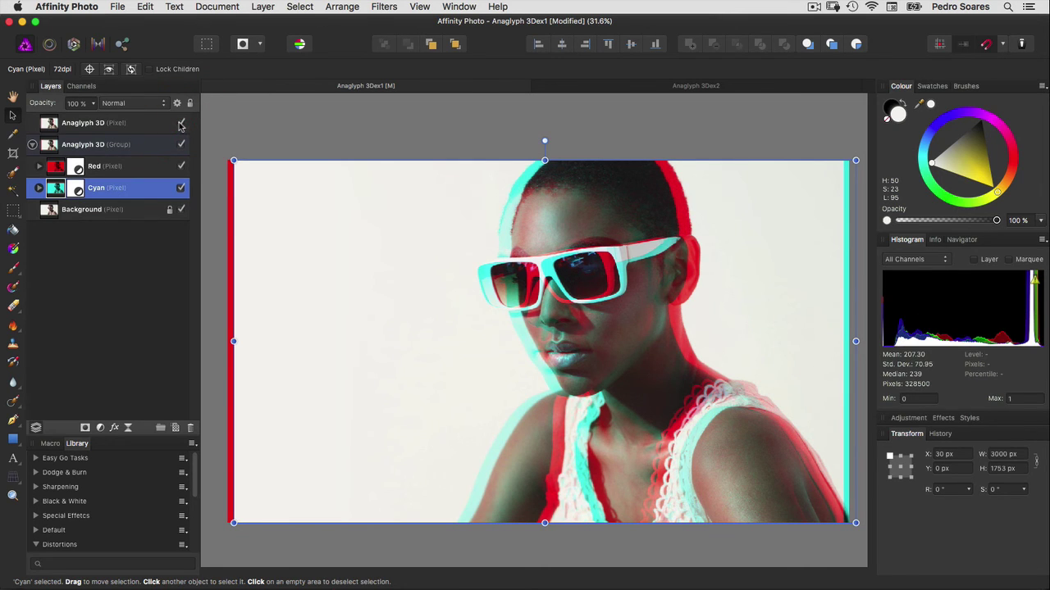
left_click(181, 124)
left_click(180, 124)
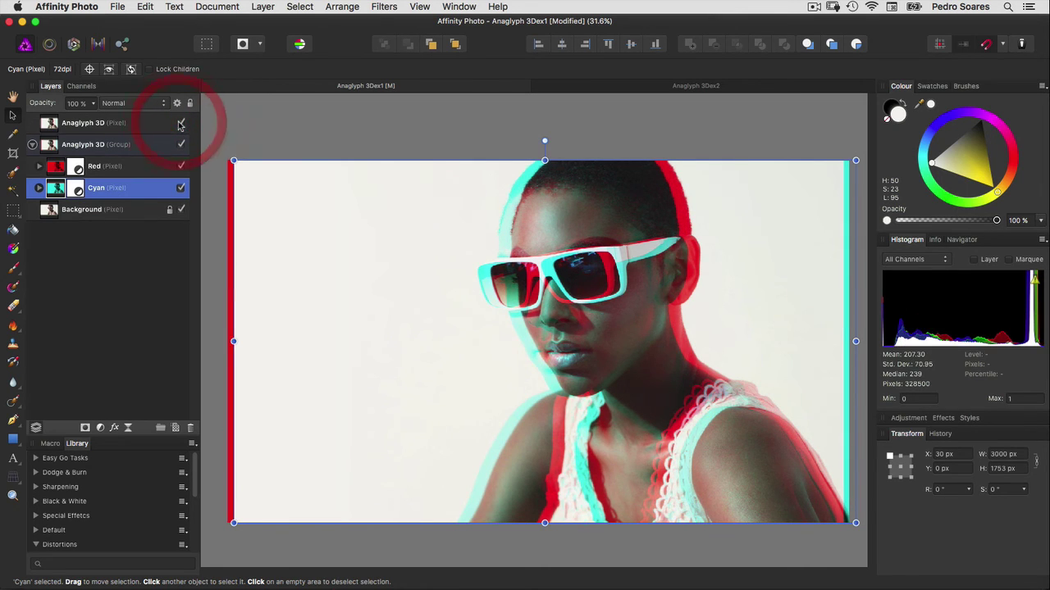
left_click(179, 124)
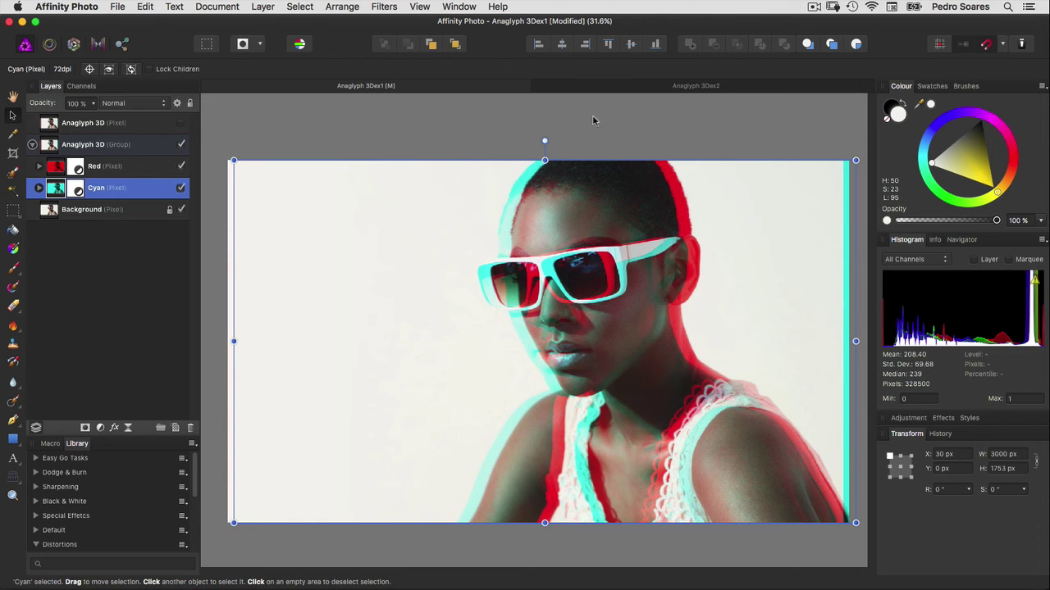
left_click(696, 85)
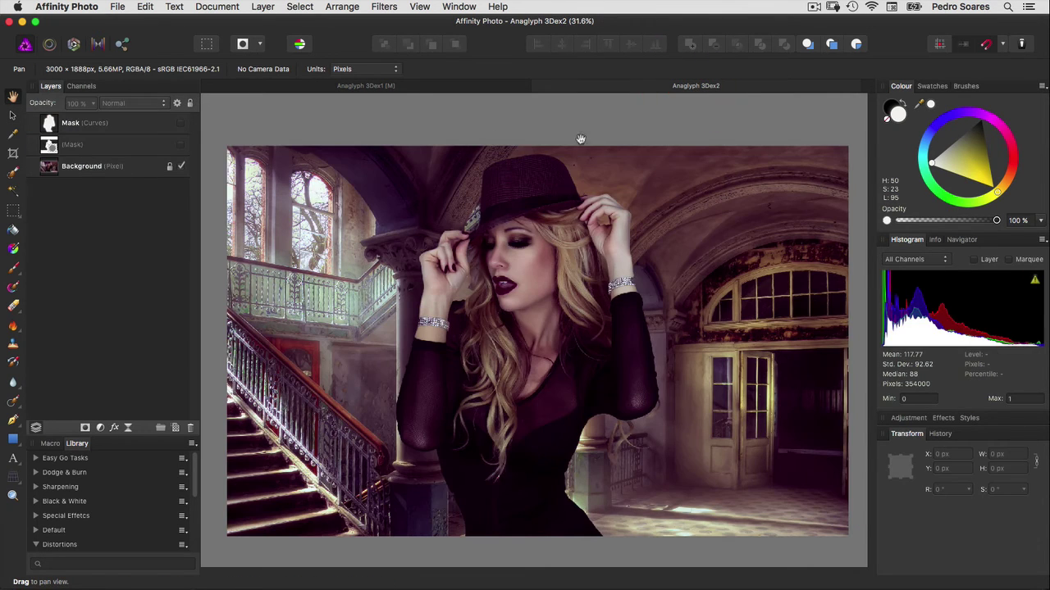
Step: Run the Special Effects macro 'Anaglyph 3D Dtv' on the second photo's Background layer
left_click(99, 171)
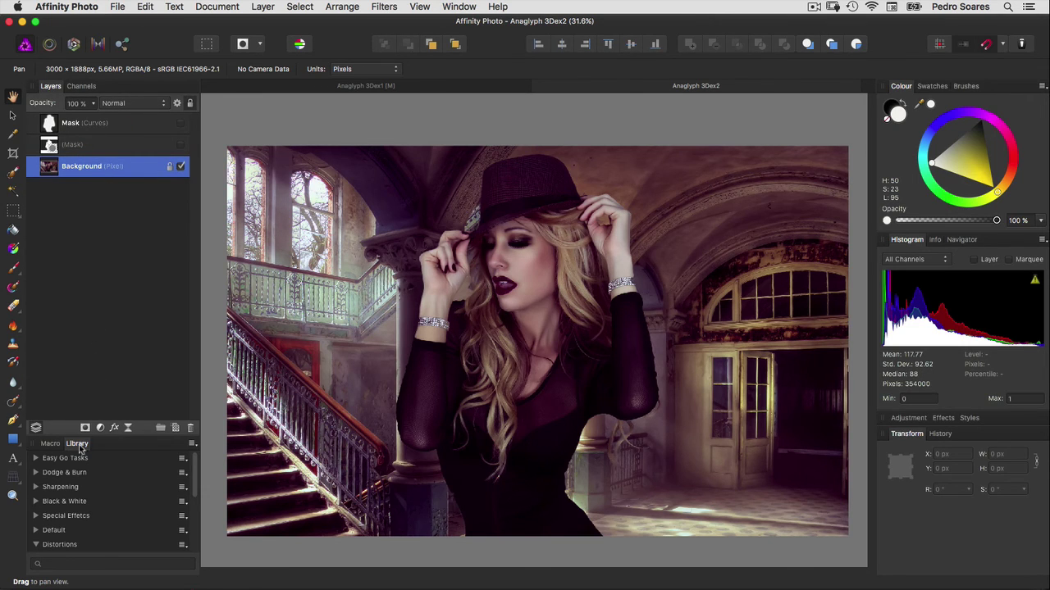
left_click(35, 516)
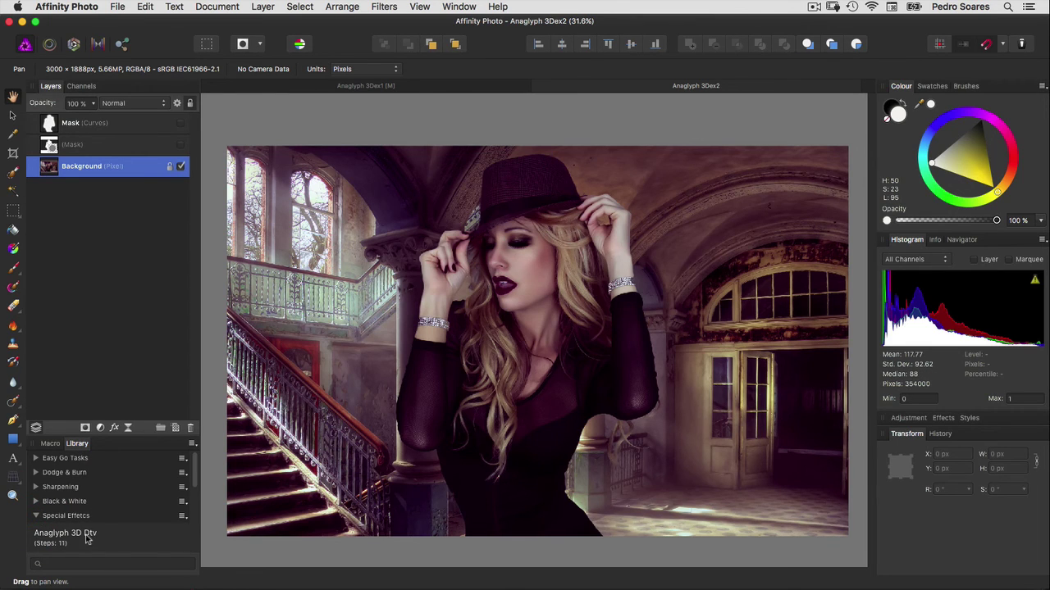
left_click(70, 535)
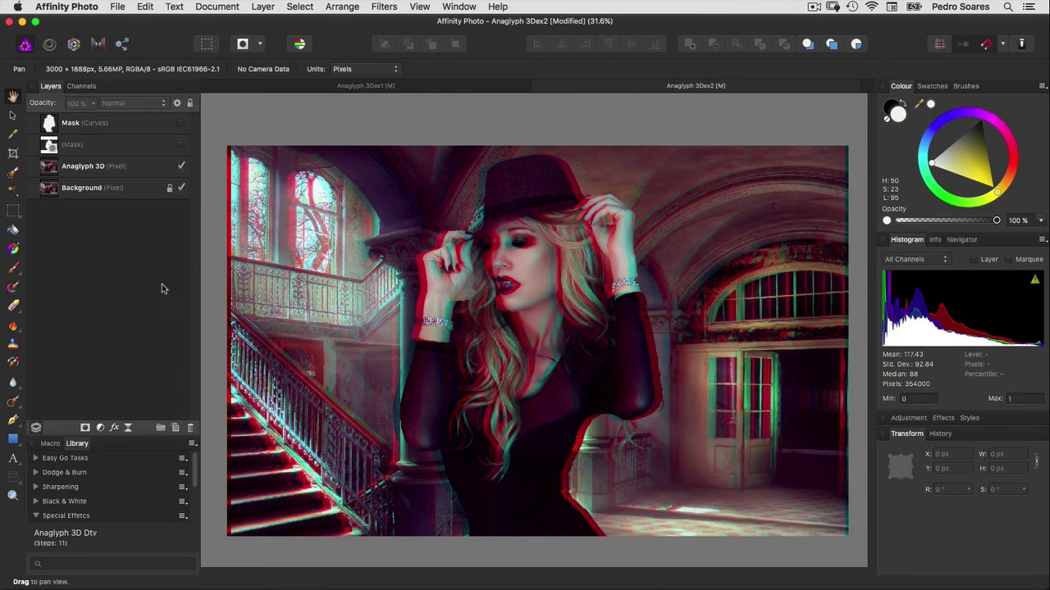
Step: Make the (Mask) layer visible and nest it inside the Anaglyph 3D layer as its mask
left_click(181, 146)
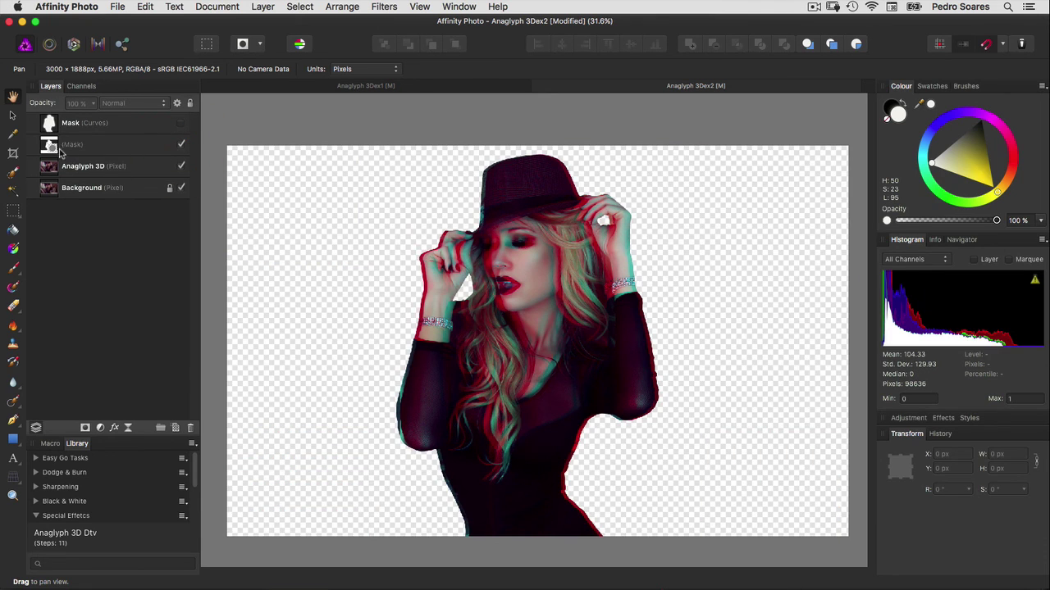
left_click_drag(51, 146, 61, 169)
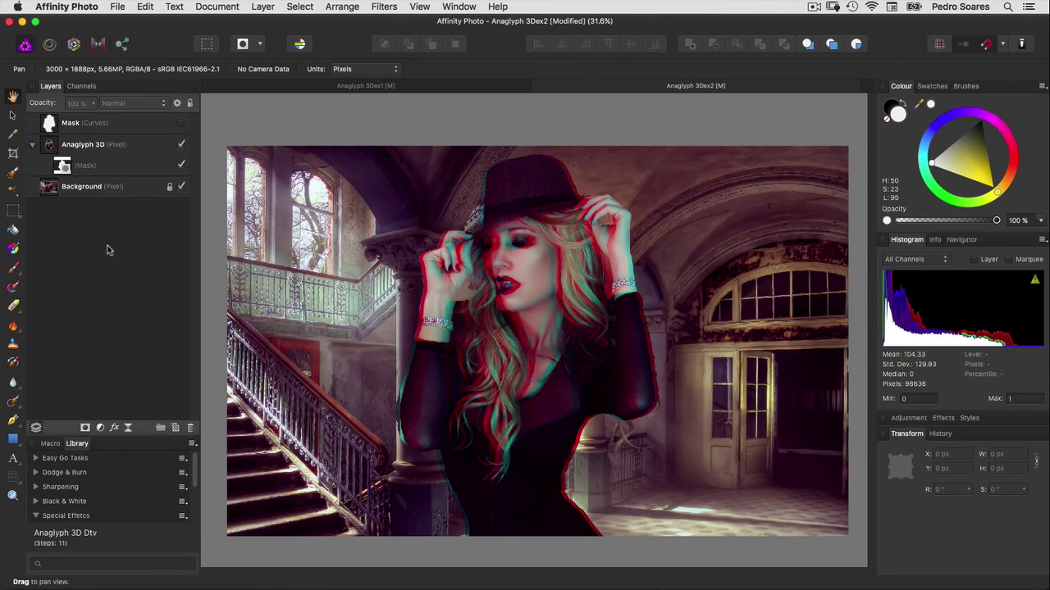